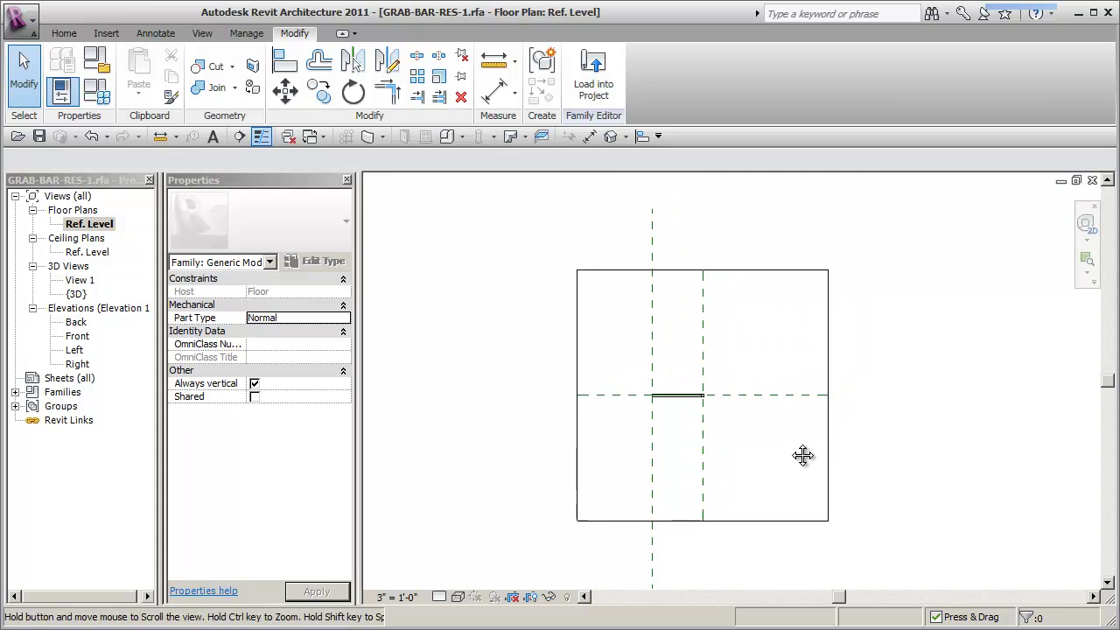
Set the current work plane to Level : Ref. Level.
click(64, 34)
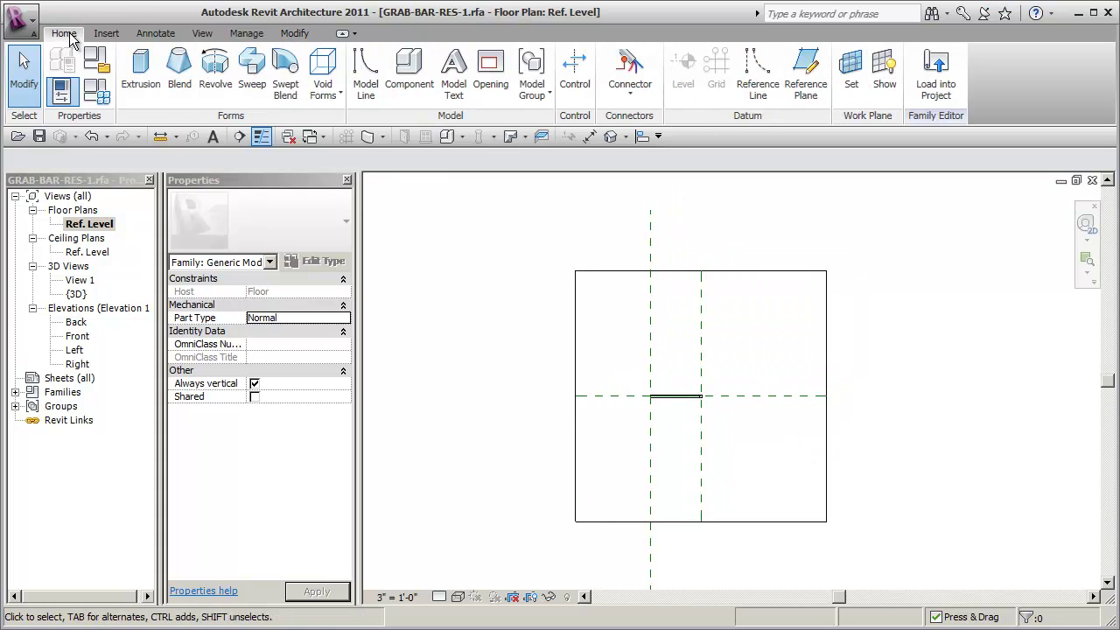
click(859, 96)
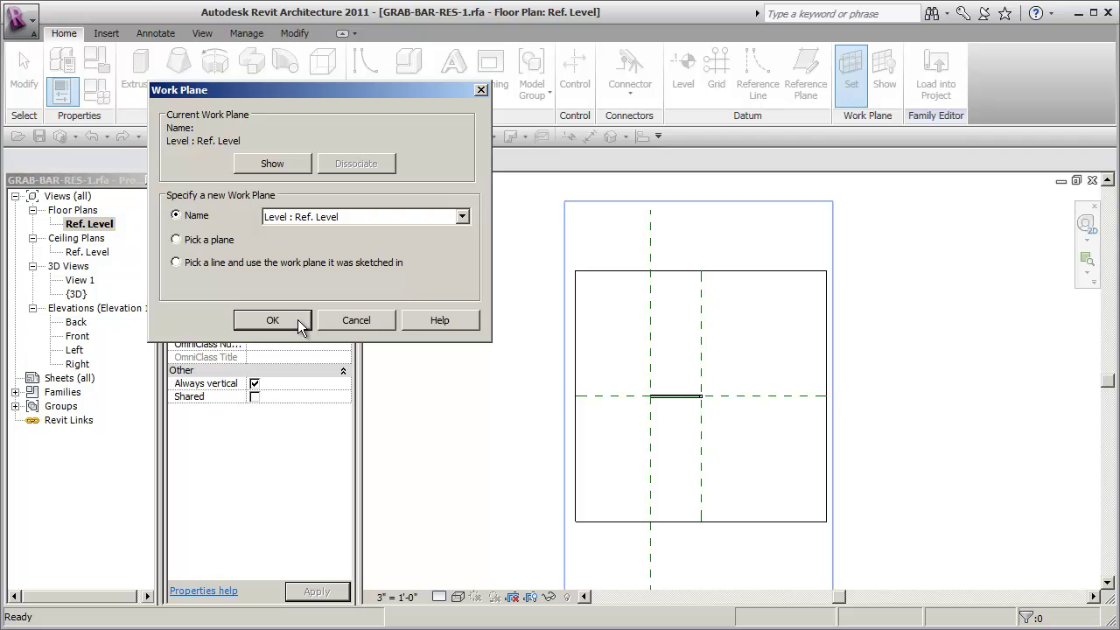
click(272, 321)
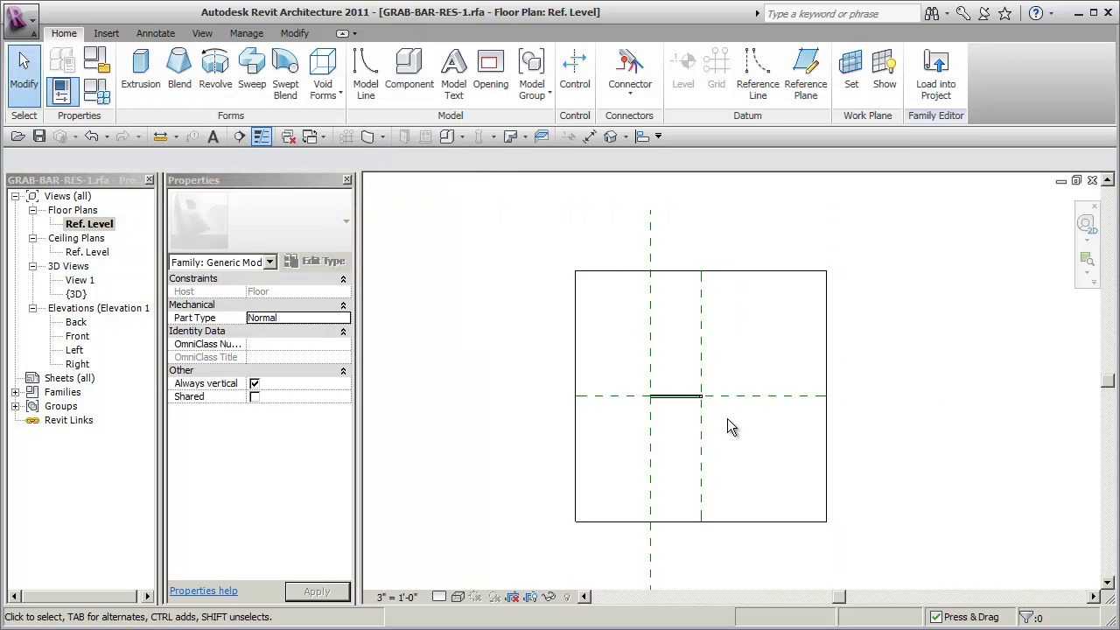
Start an extrusion on Level : Ref. Level and sketch a 1 1/2" radius circle centred on the grab bar's circular end.
scroll(708, 412, up, 6)
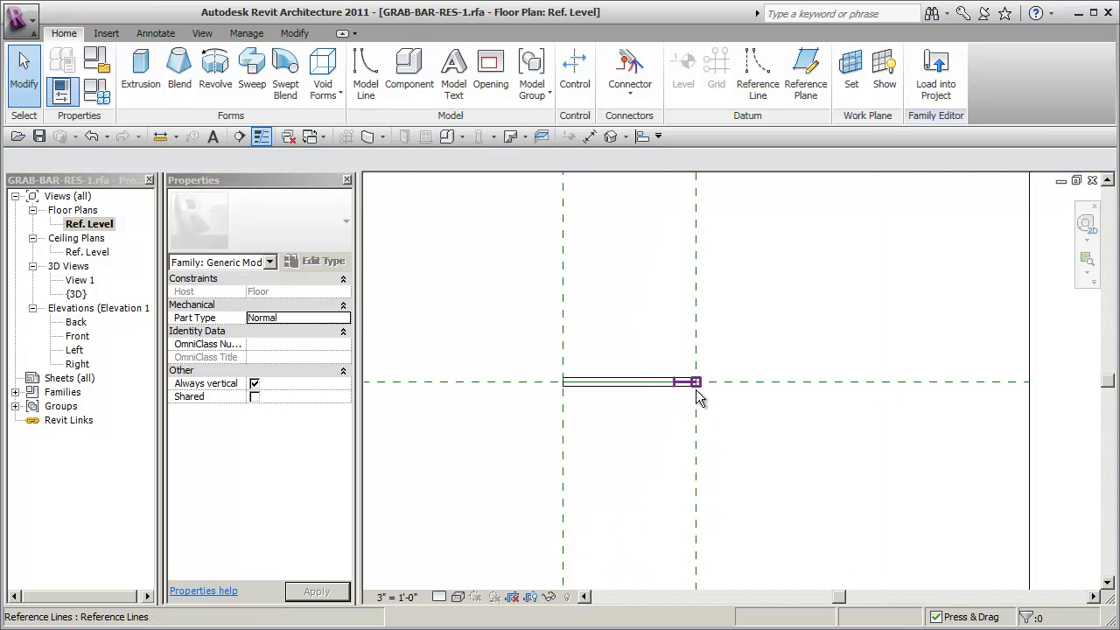
scroll(705, 388, up, 3)
middle_drag(772, 382, 778, 400)
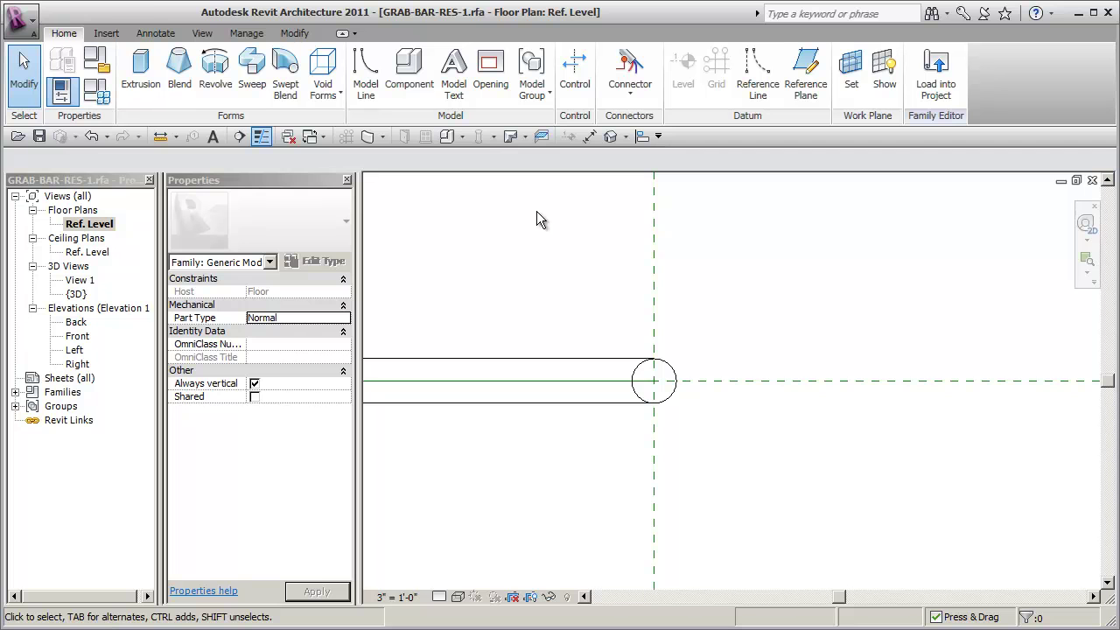
click(144, 63)
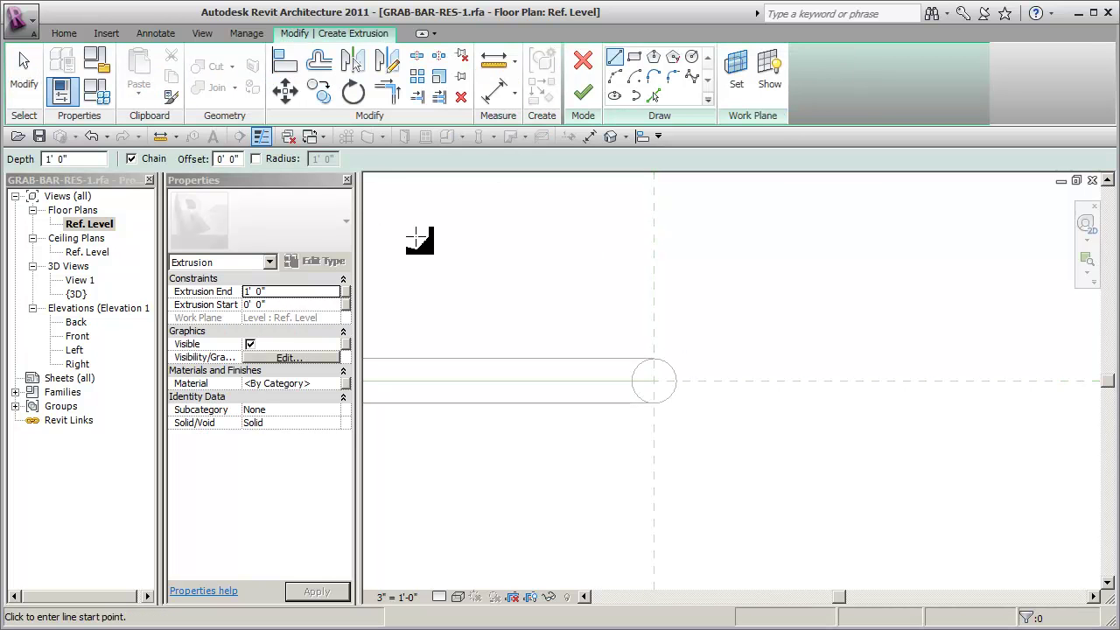
click(740, 85)
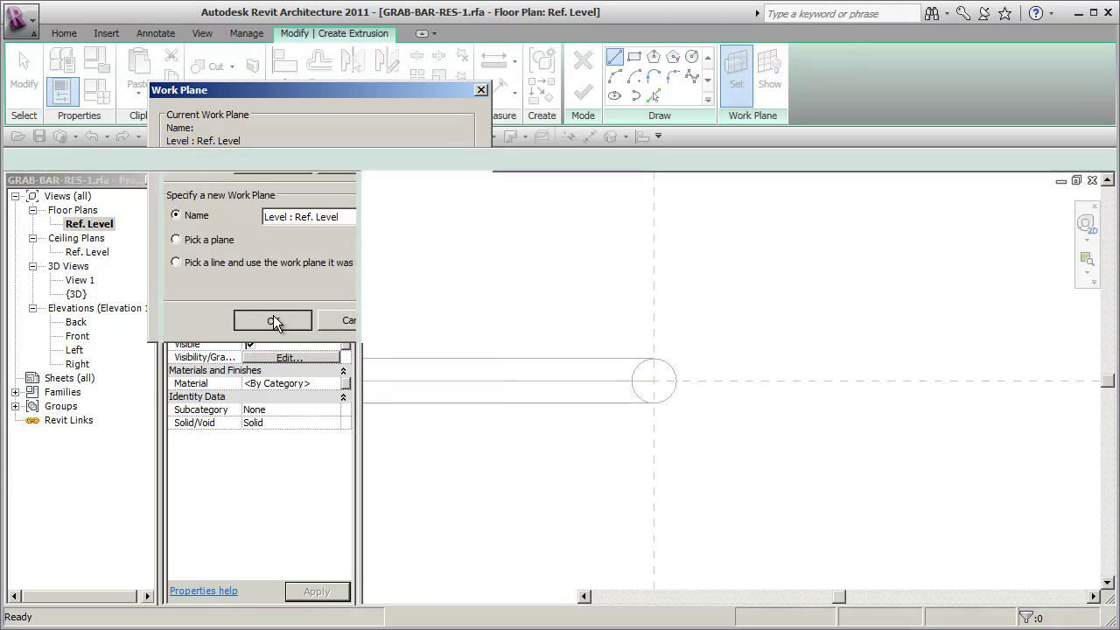
click(272, 320)
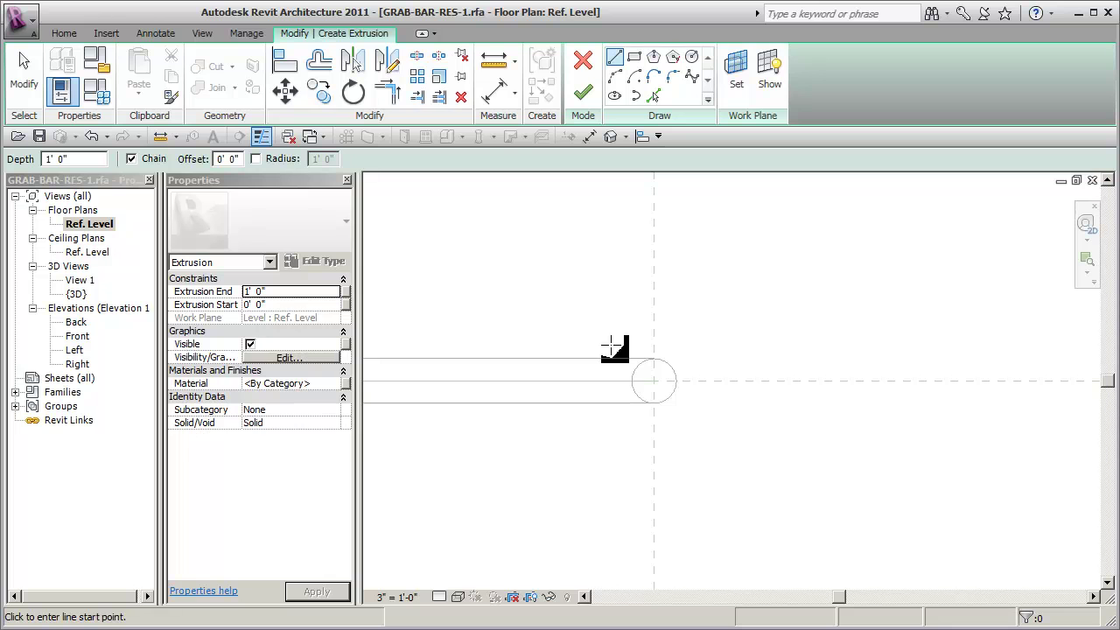
middle_drag(710, 325, 708, 340)
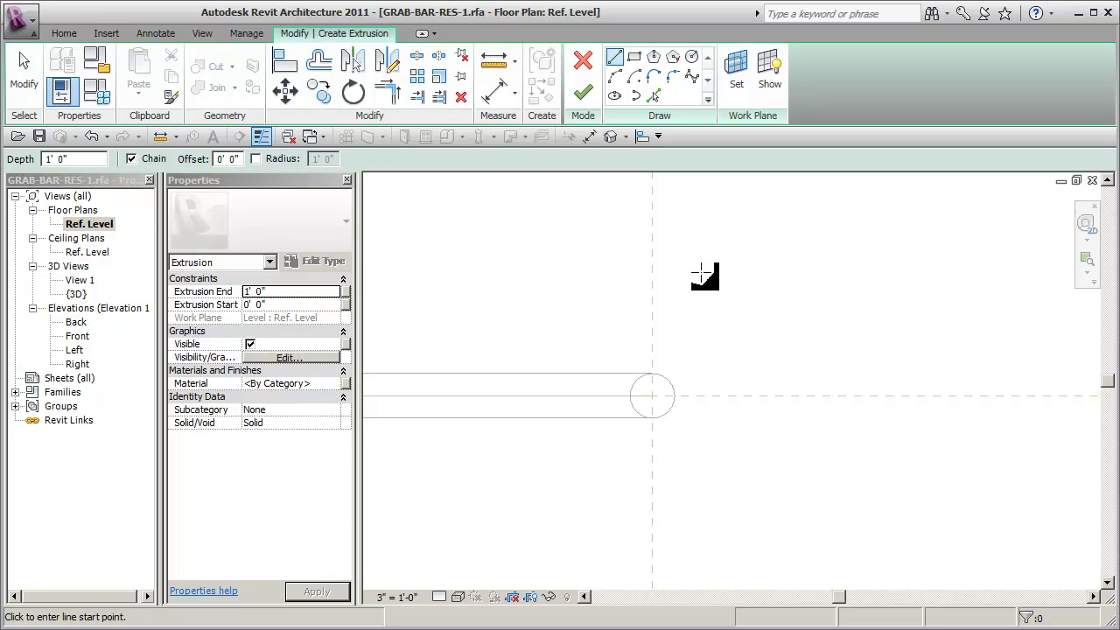
click(692, 58)
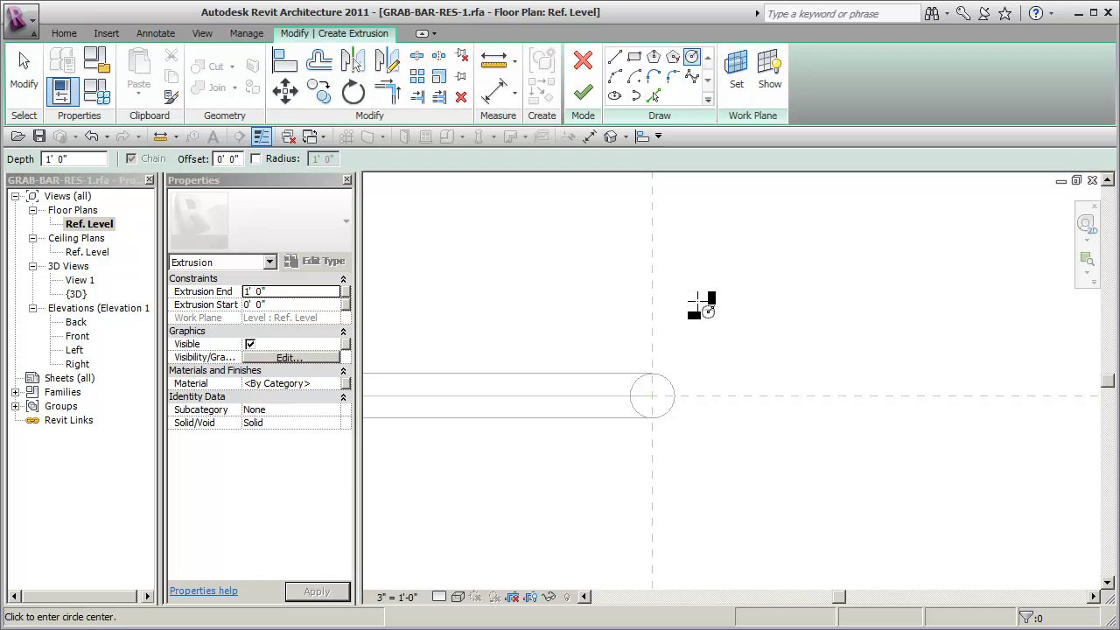
click(652, 396)
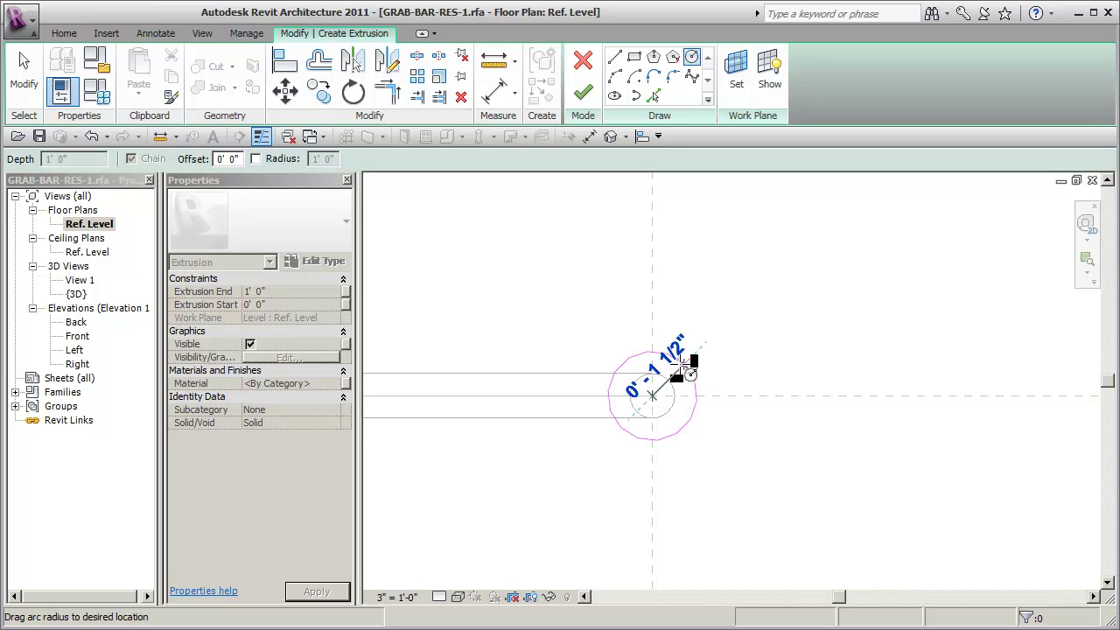
click(682, 366)
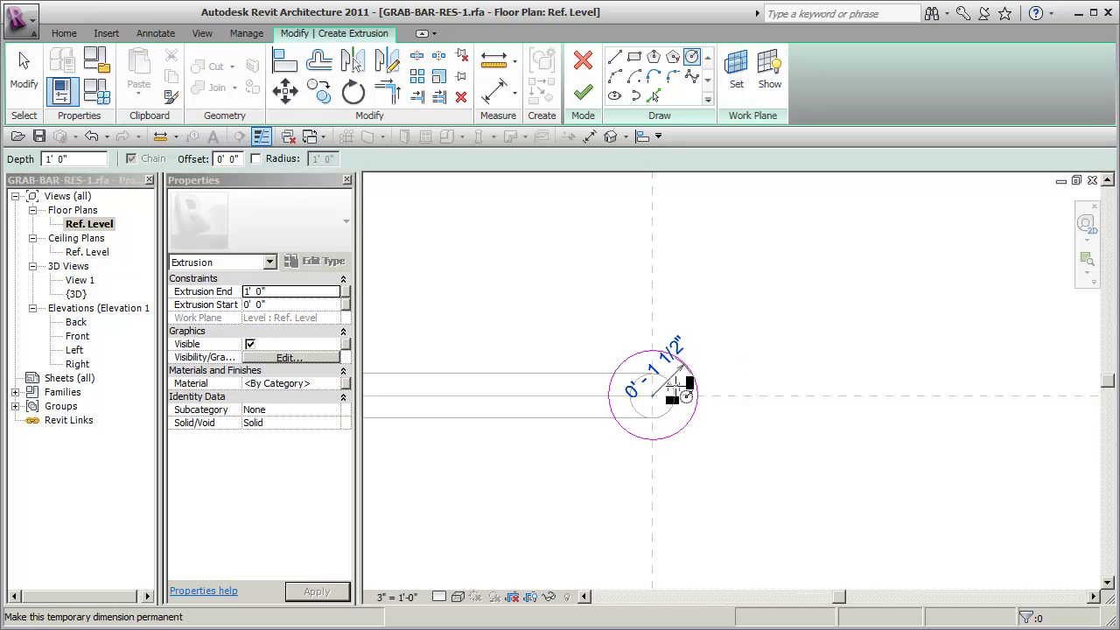
Make the sketched circle's temporary radius dimension permanent and leave the circle tool.
click(750, 337)
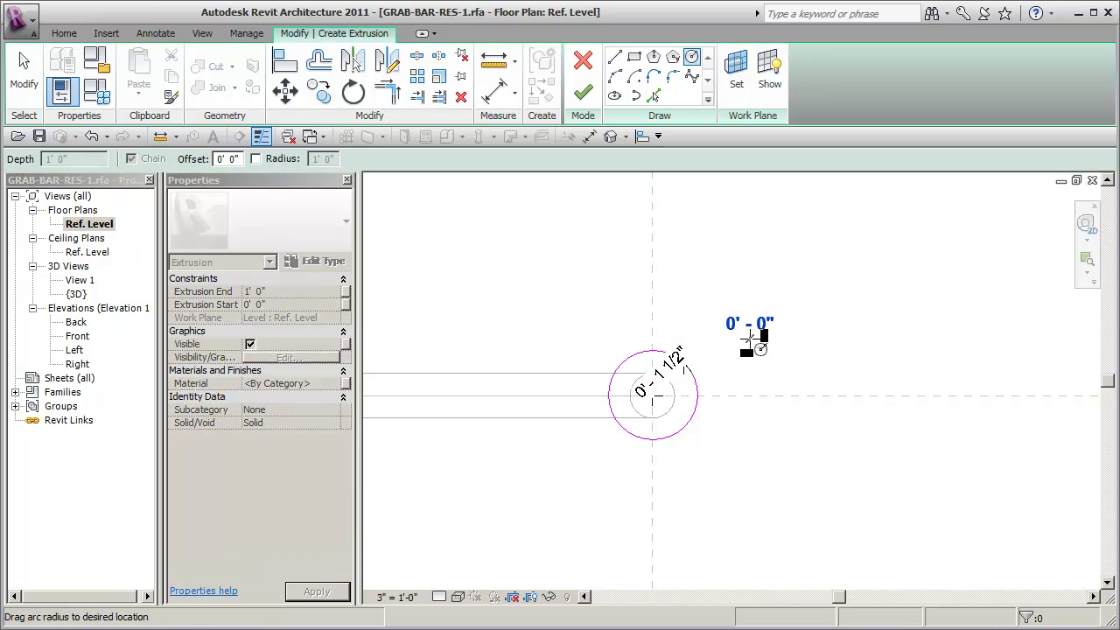
key(Escape)
key(Escape)
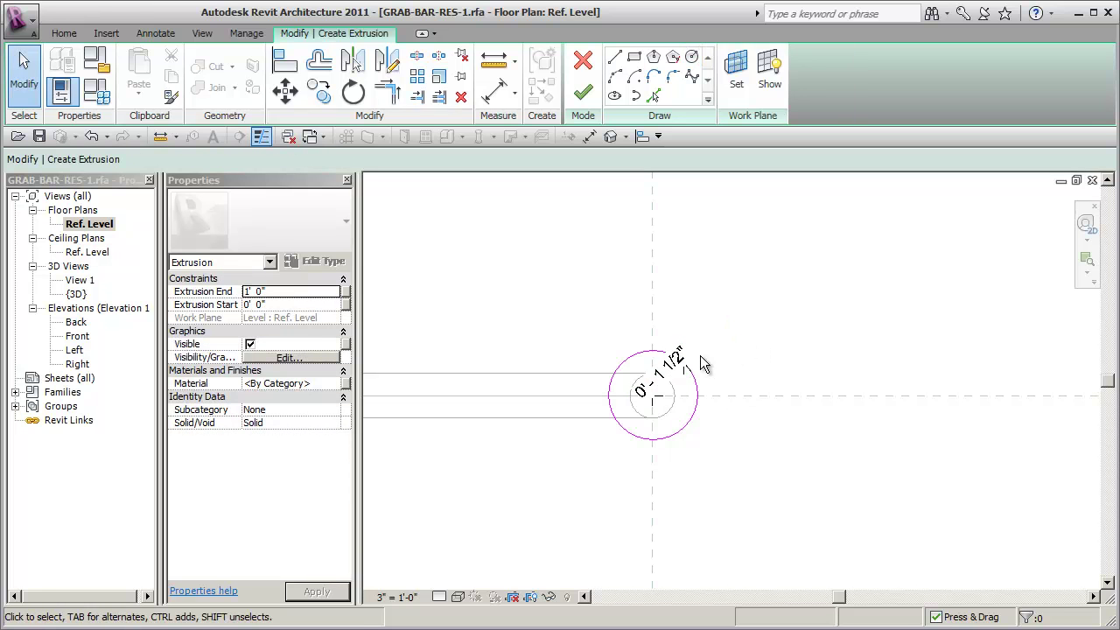
click(589, 136)
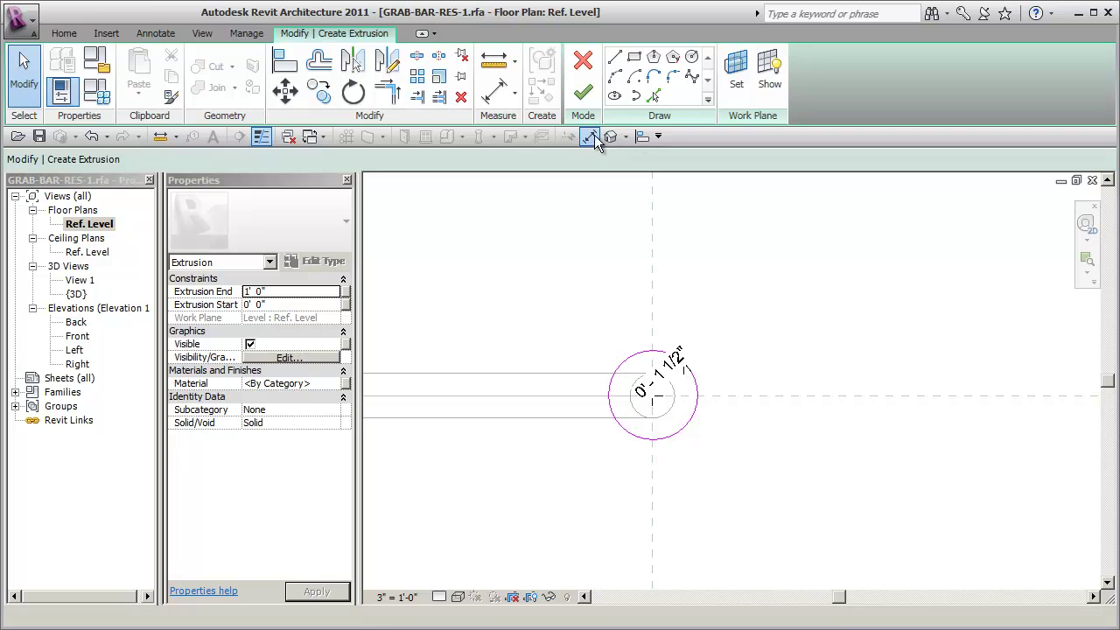
key(Escape)
key(Escape)
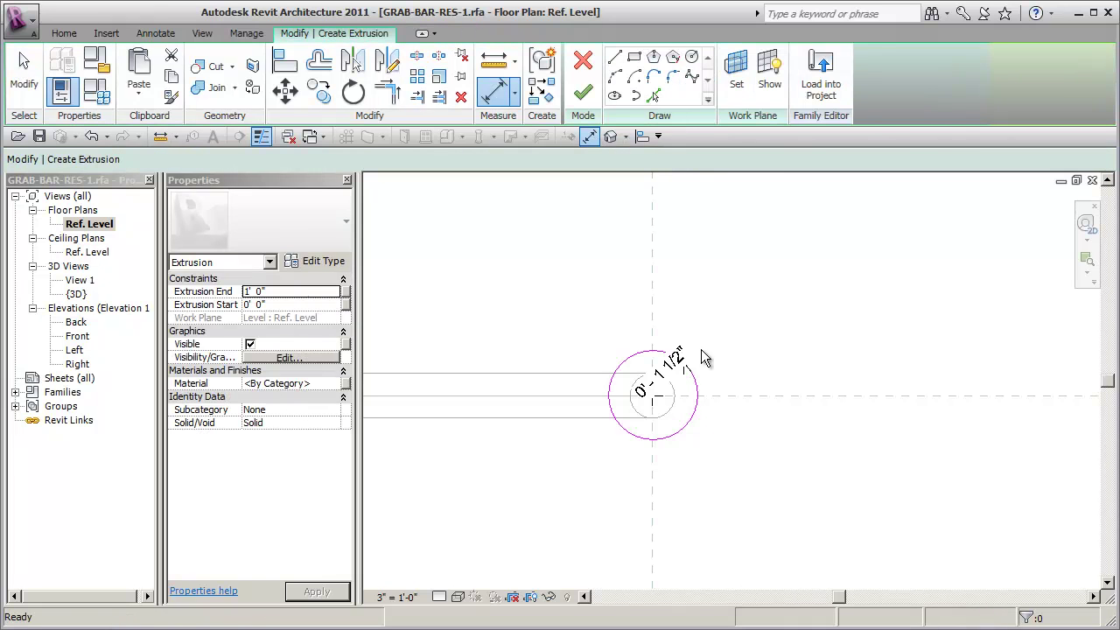
Label the circle's radius dimension with a new instance family parameter named Flange Radius, grouped under Dimensions.
click(687, 355)
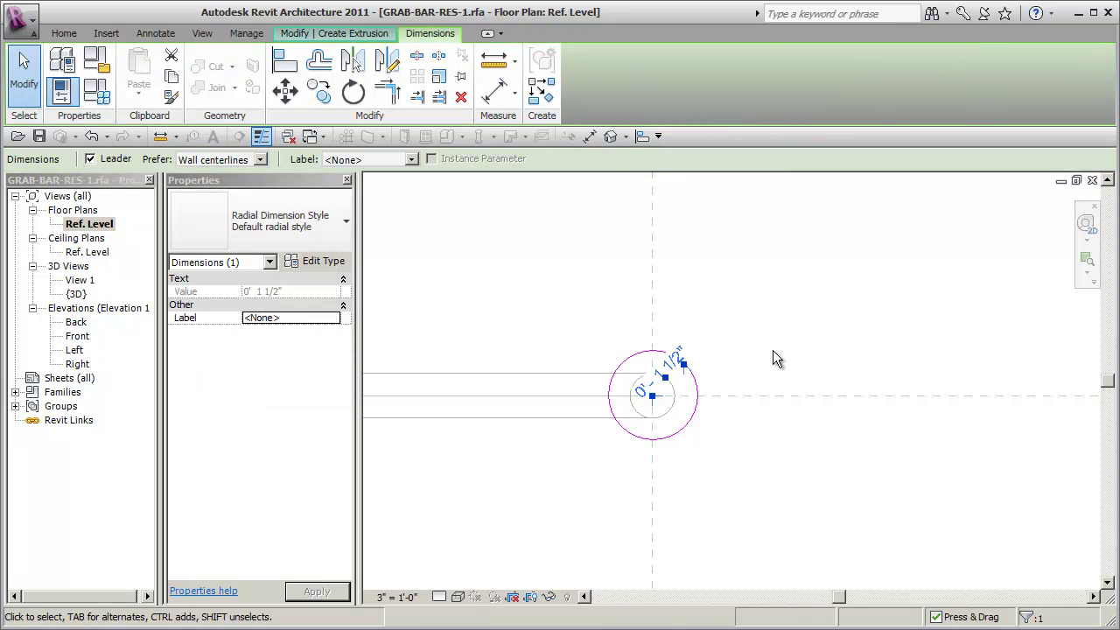
click(411, 159)
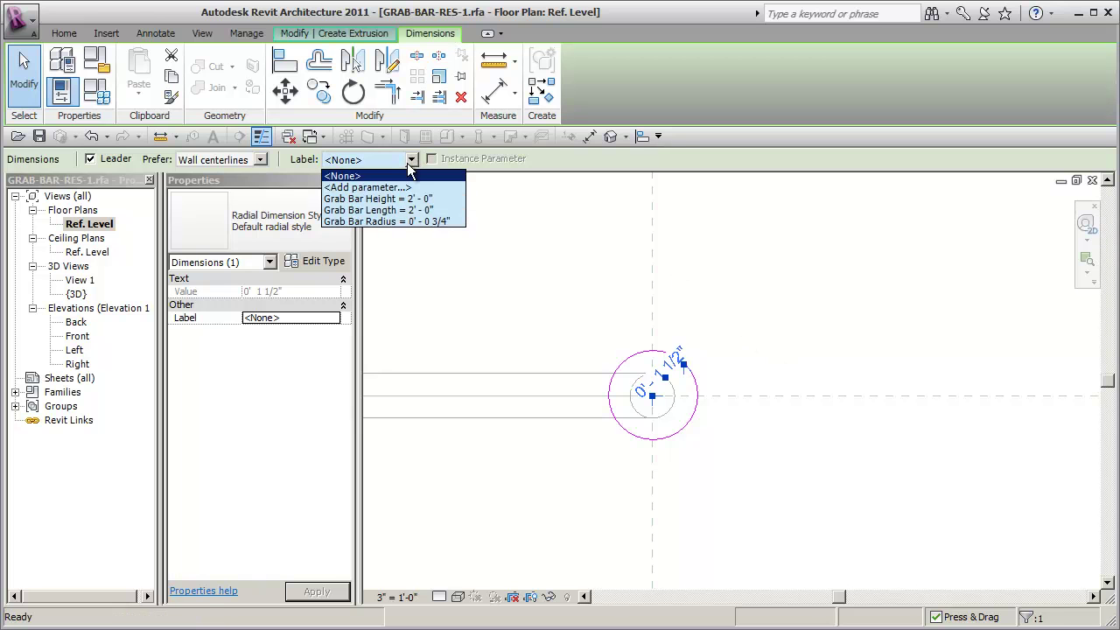
click(386, 188)
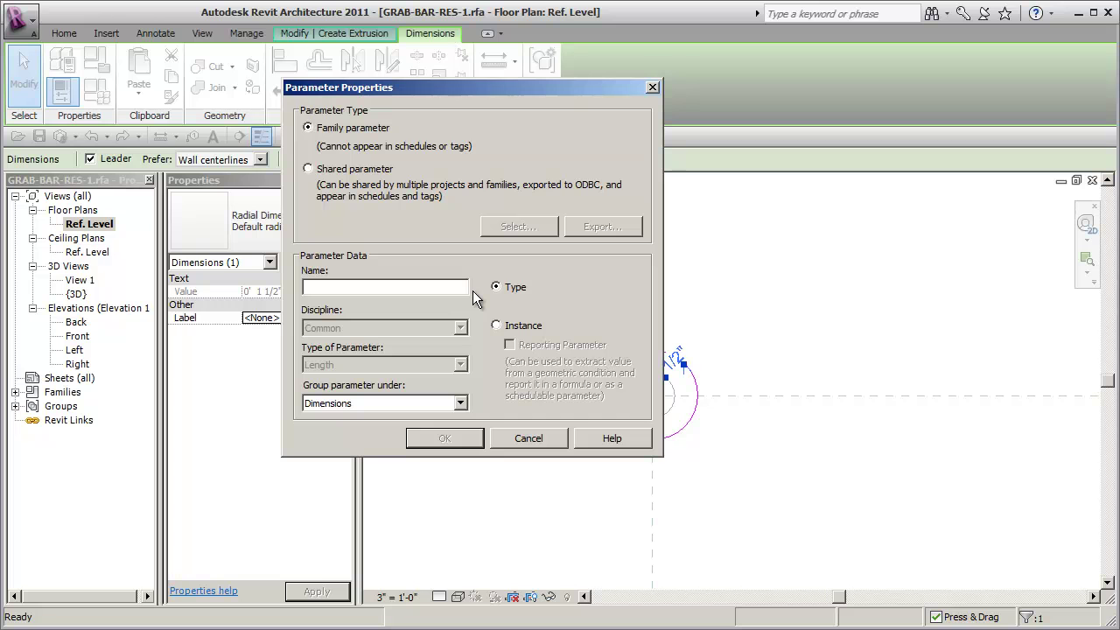
text(Flange Radius)
click(512, 328)
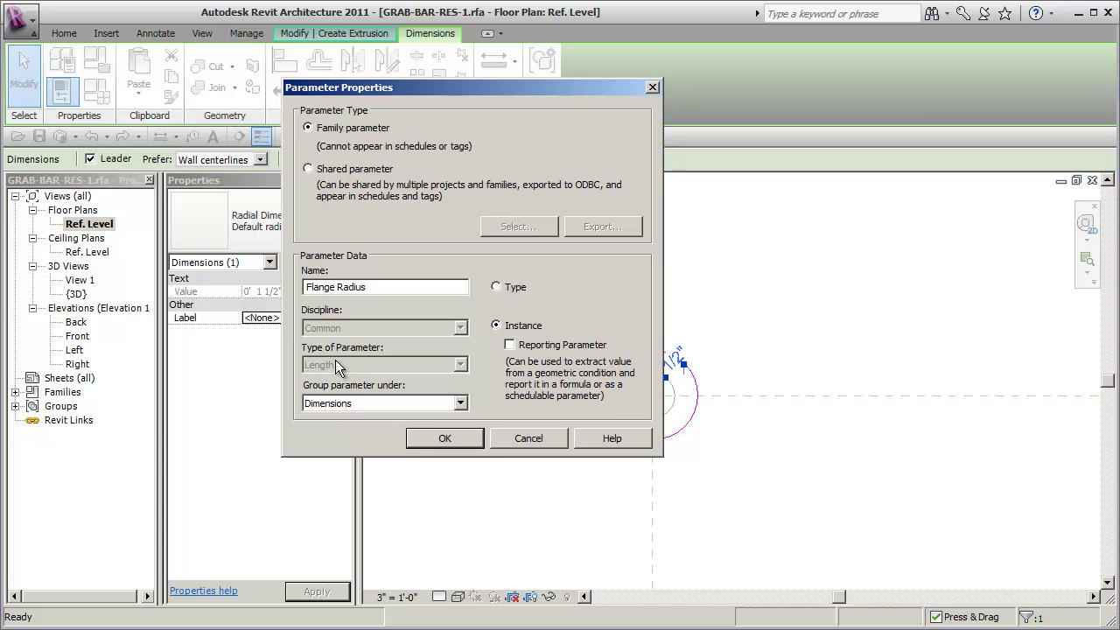
click(445, 438)
click(816, 489)
In the family types, copy the parameter name Grab Bar Radius into the formula of Flange Radius.
middle_drag(817, 489, 785, 475)
click(96, 91)
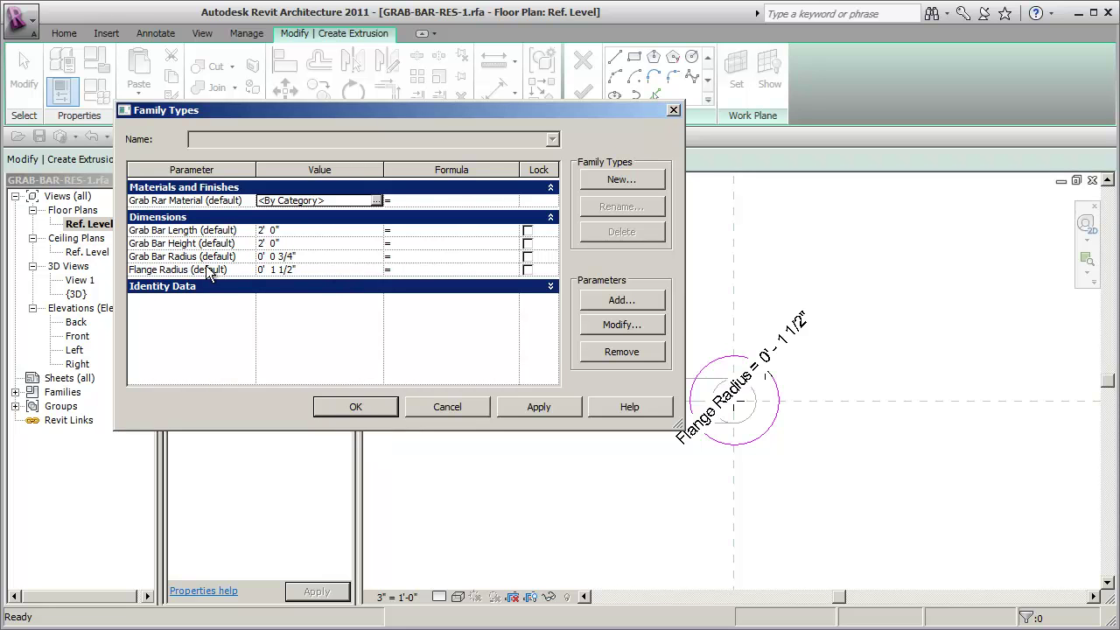
click(307, 268)
click(410, 269)
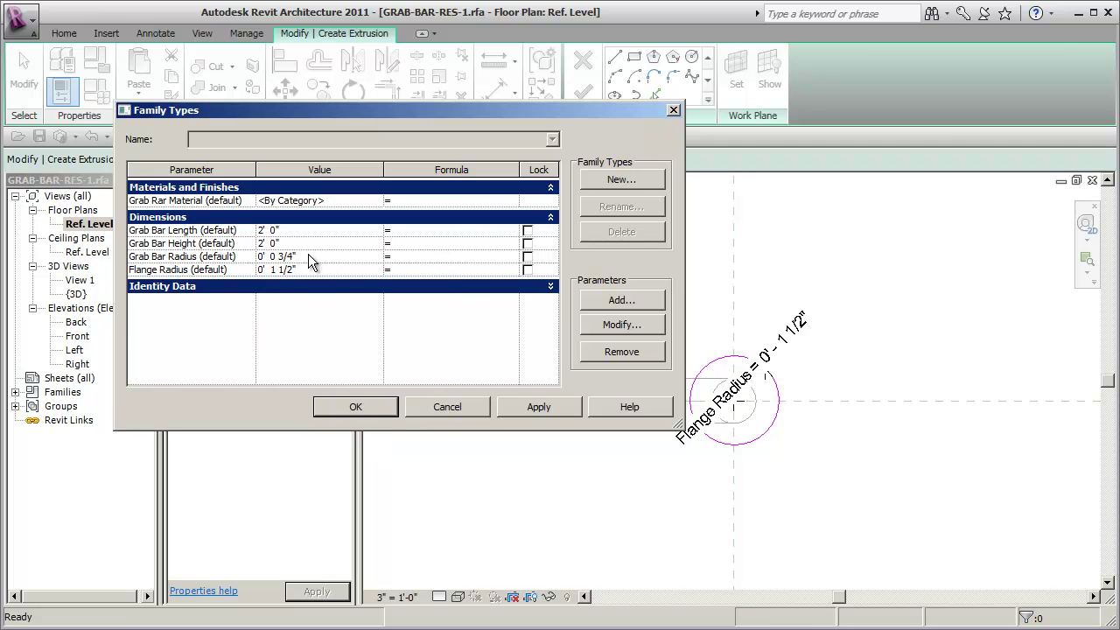
click(186, 257)
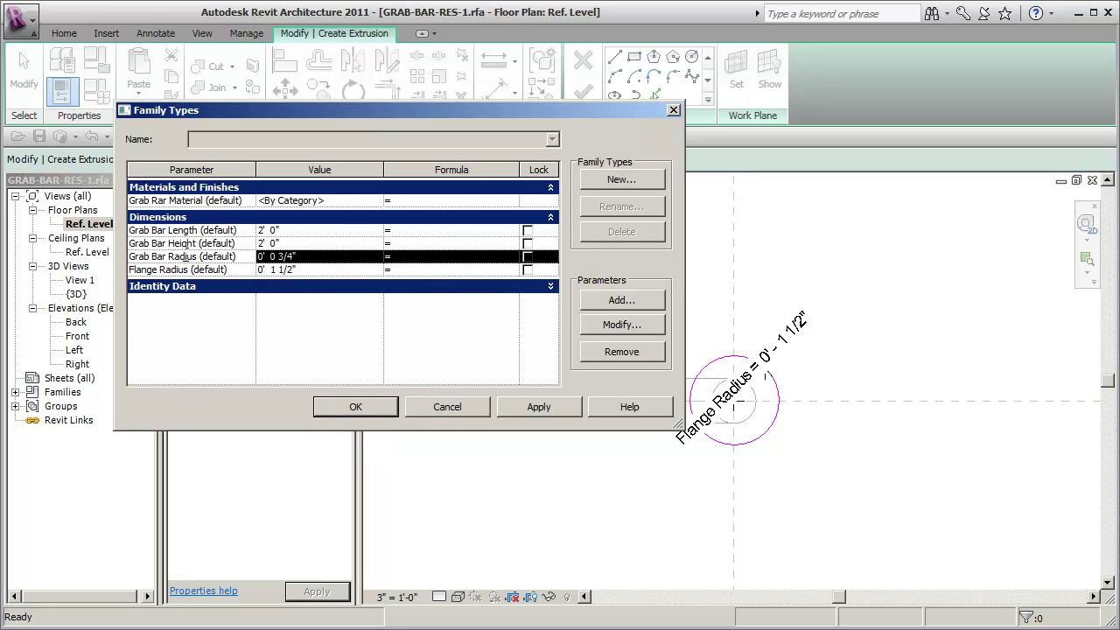
drag(197, 257, 112, 252)
key(ctrl+c)
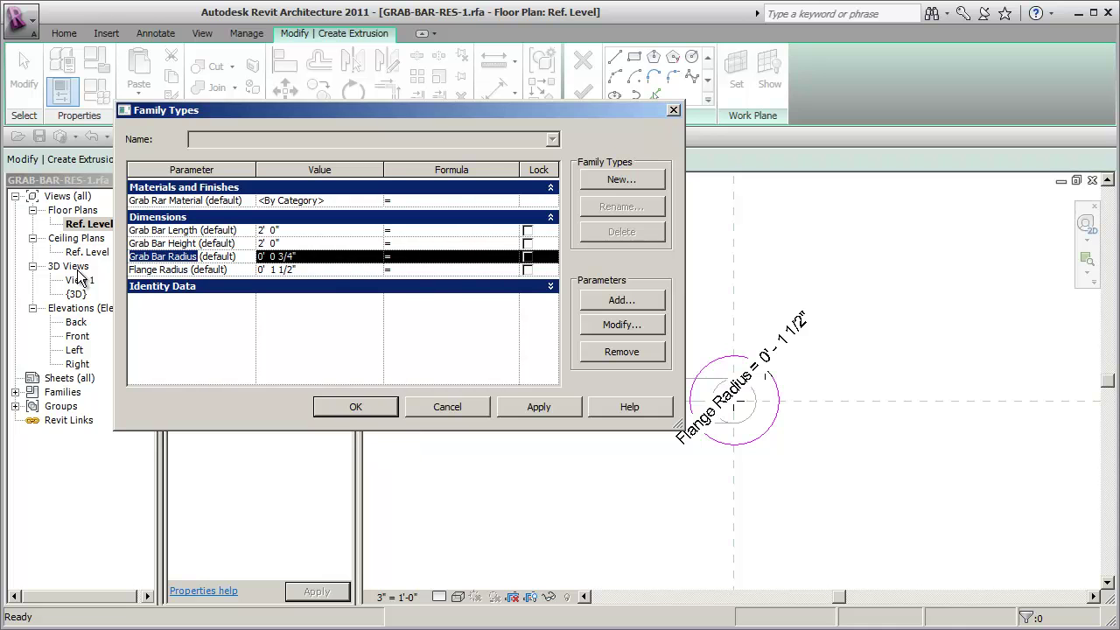
click(426, 269)
key(ctrl+v)
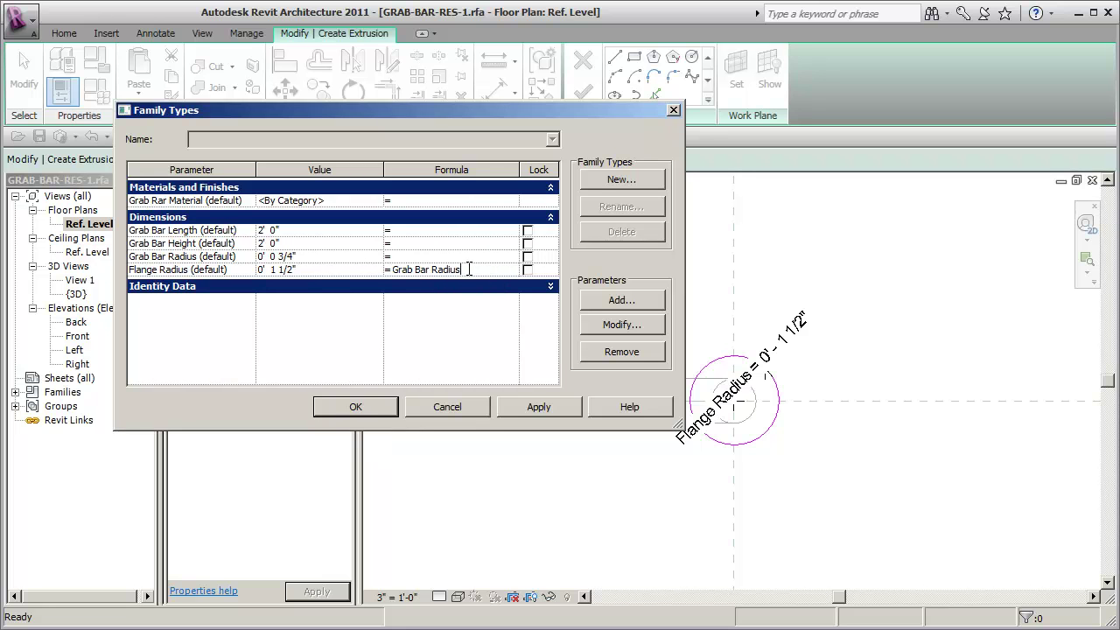
Extend the Flange Radius formula to Grab Bar Radius + 1" and apply it.
drag(471, 268, 392, 269)
click(466, 268)
text(+)
text( 1")
click(537, 407)
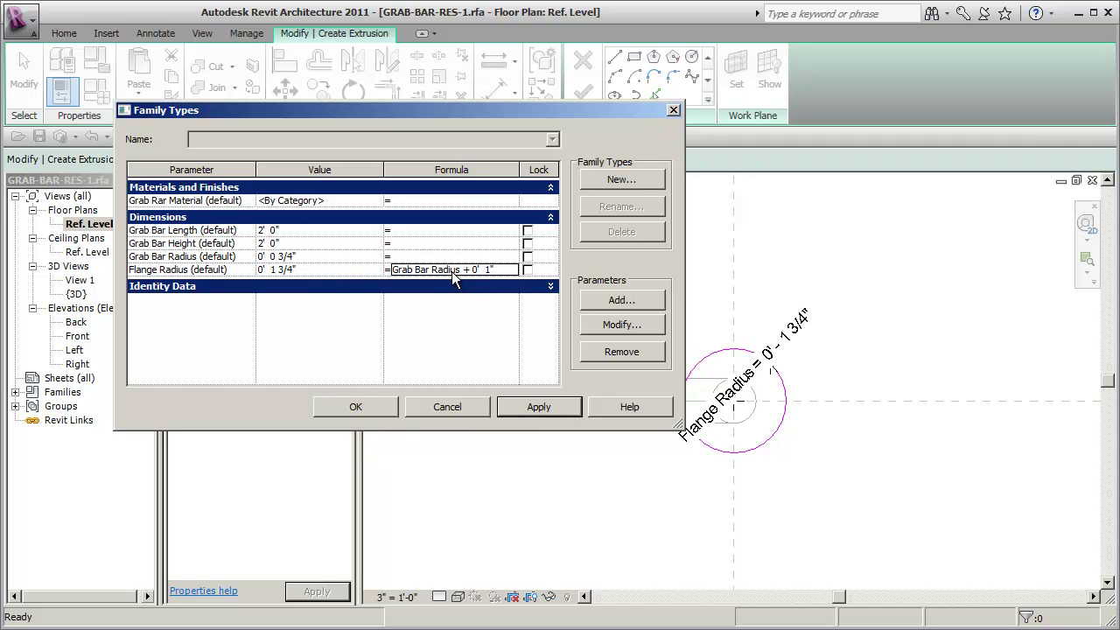
Change the amount added in the Flange Radius formula to .75", then apply and accept the family types.
click(514, 271)
click(517, 272)
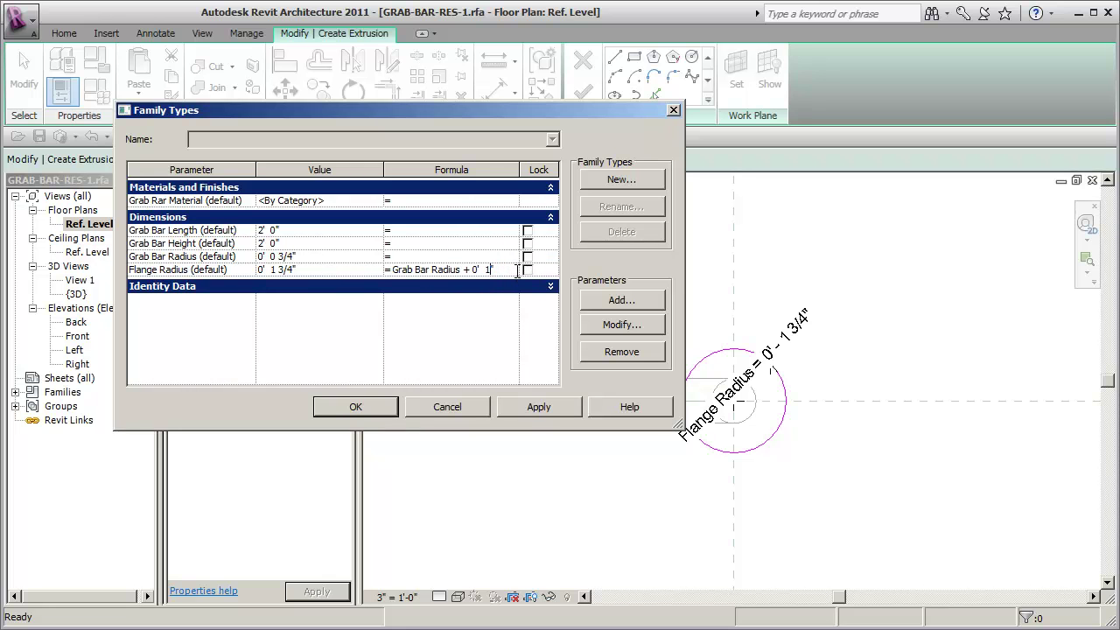
key(Left)
key(BackSpace)
text(.75)
click(542, 405)
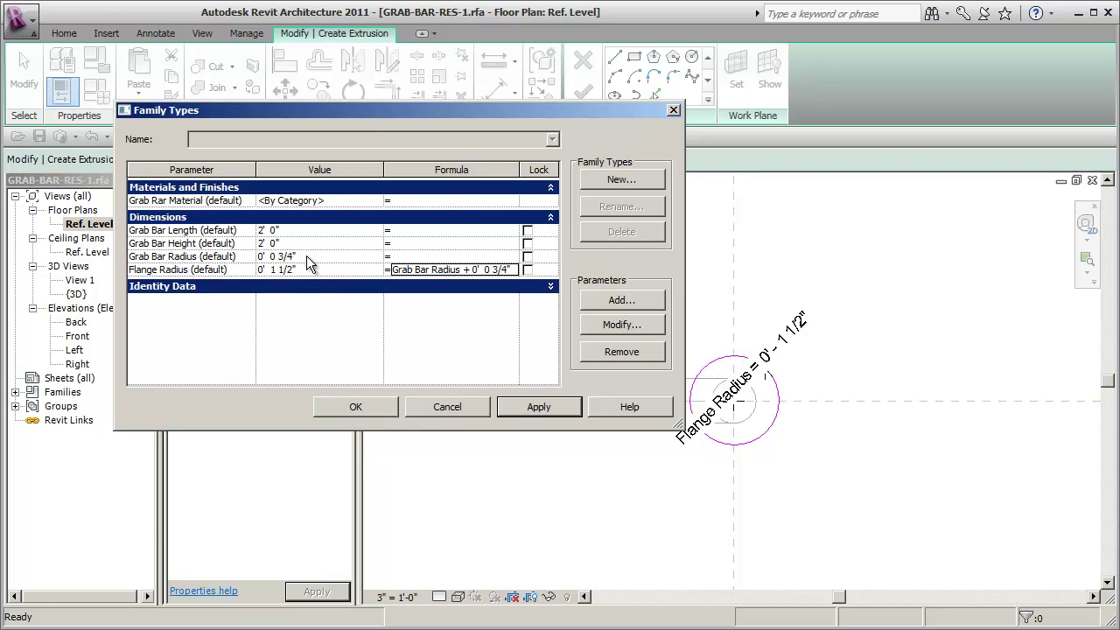
click(355, 407)
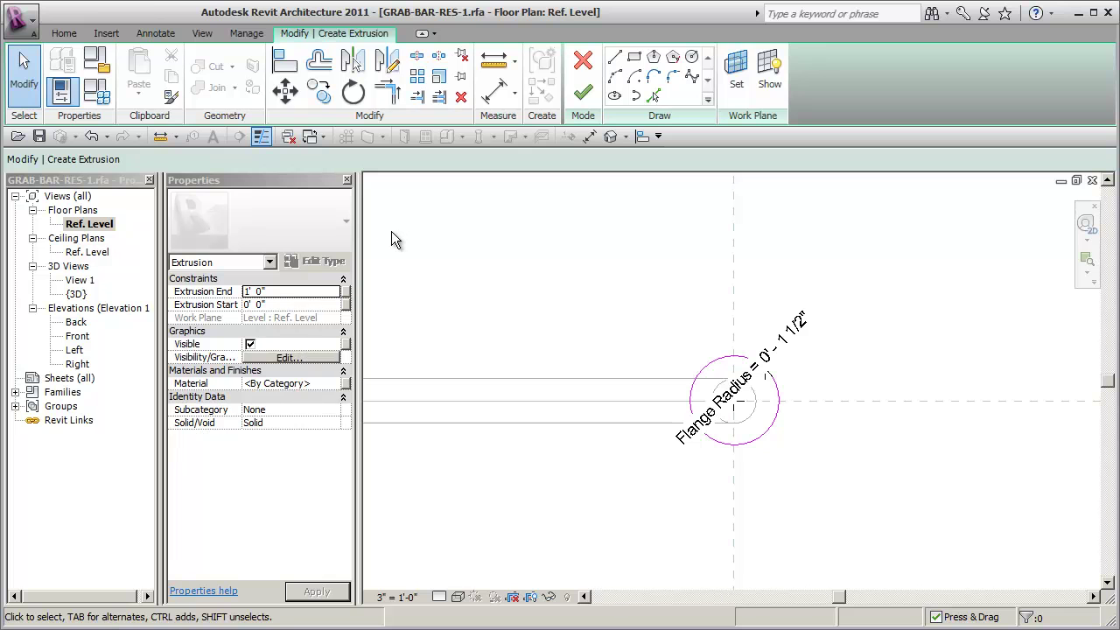
Add an instance length parameter named Flange Thickness to the family types, grouped under Dimensions.
click(96, 91)
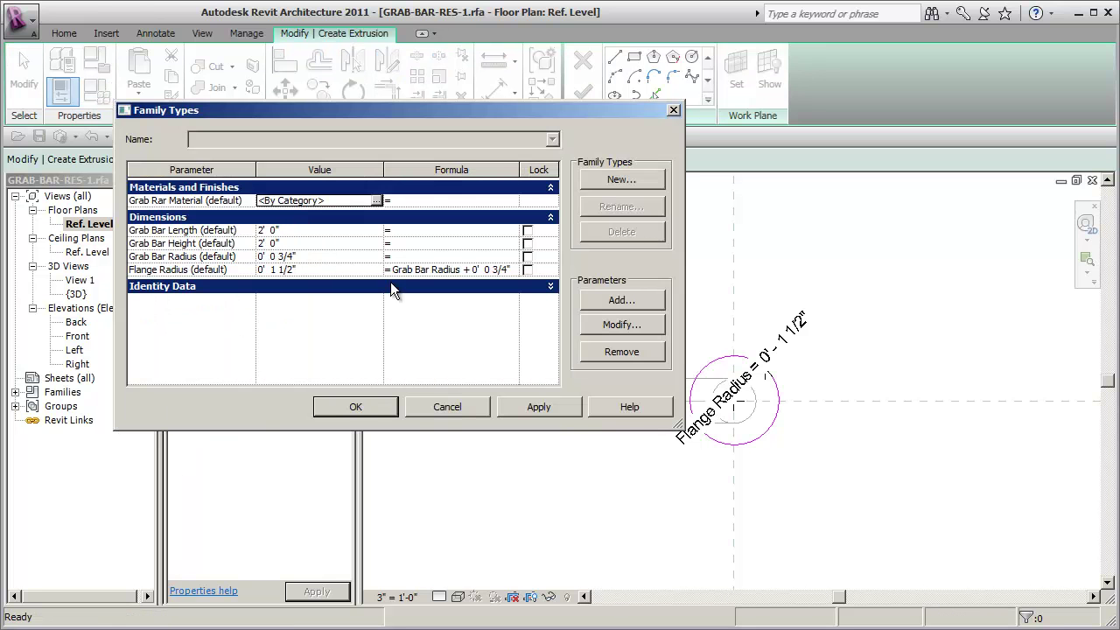
click(626, 301)
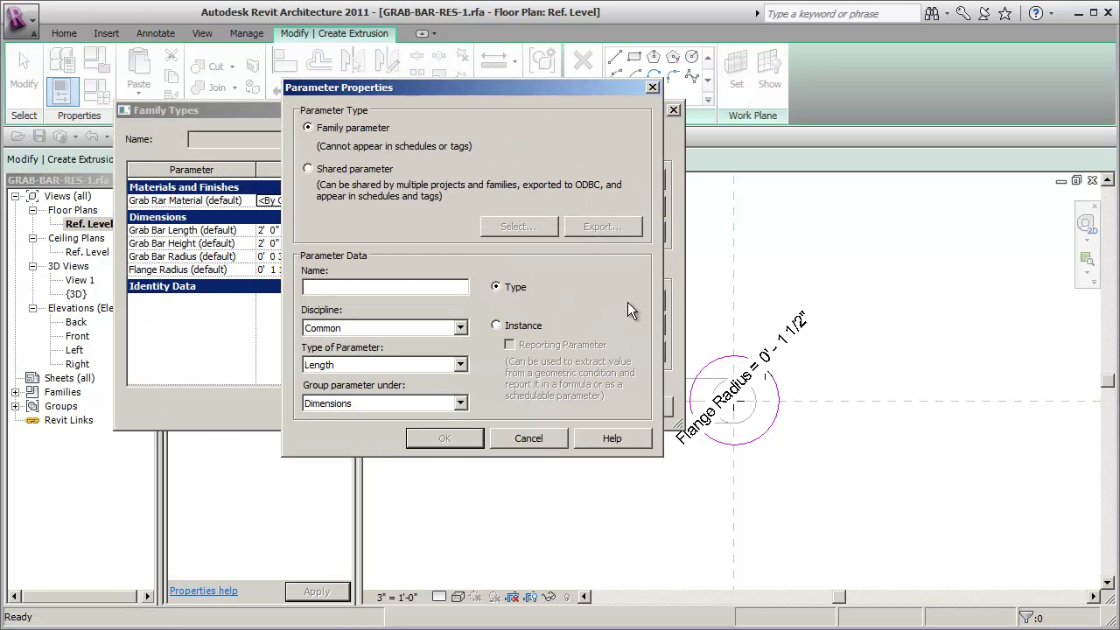
text(Flange Thickness)
click(511, 324)
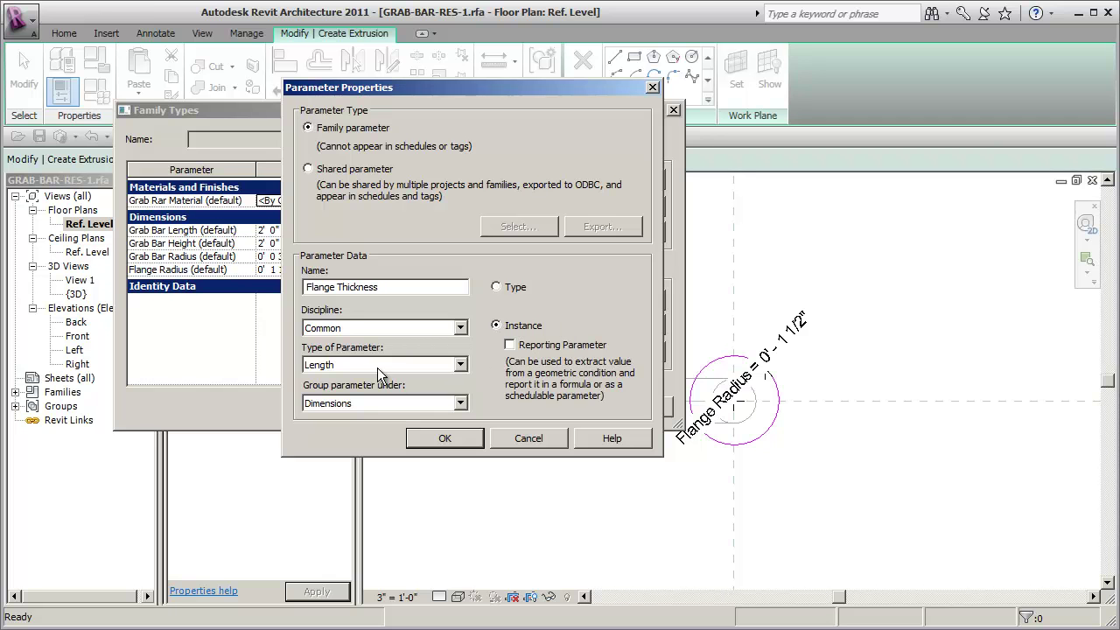
click(451, 438)
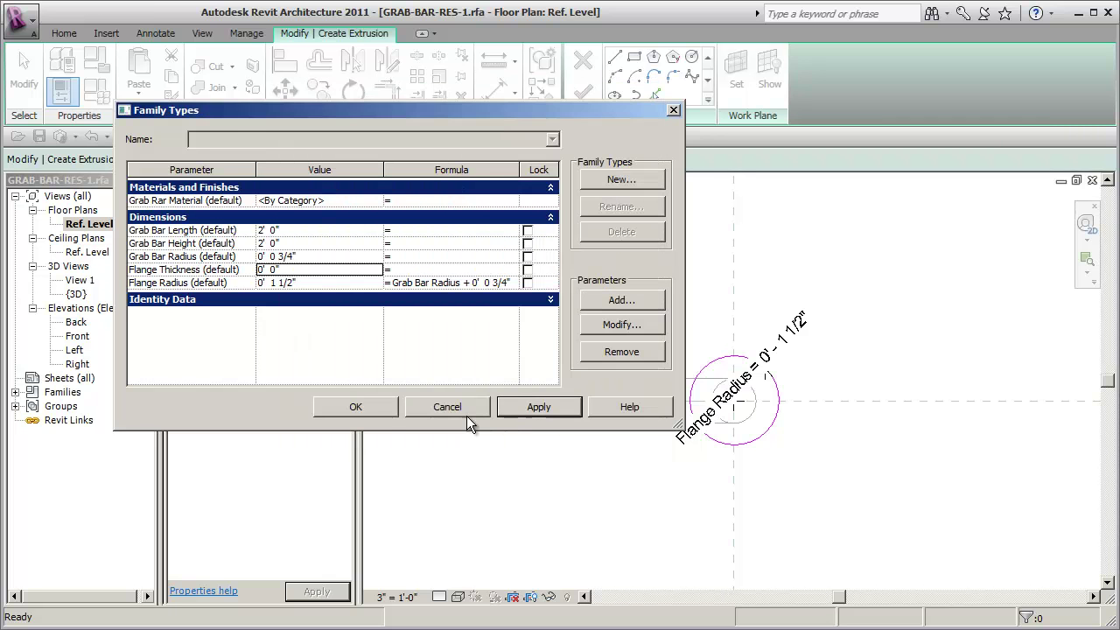
click(361, 406)
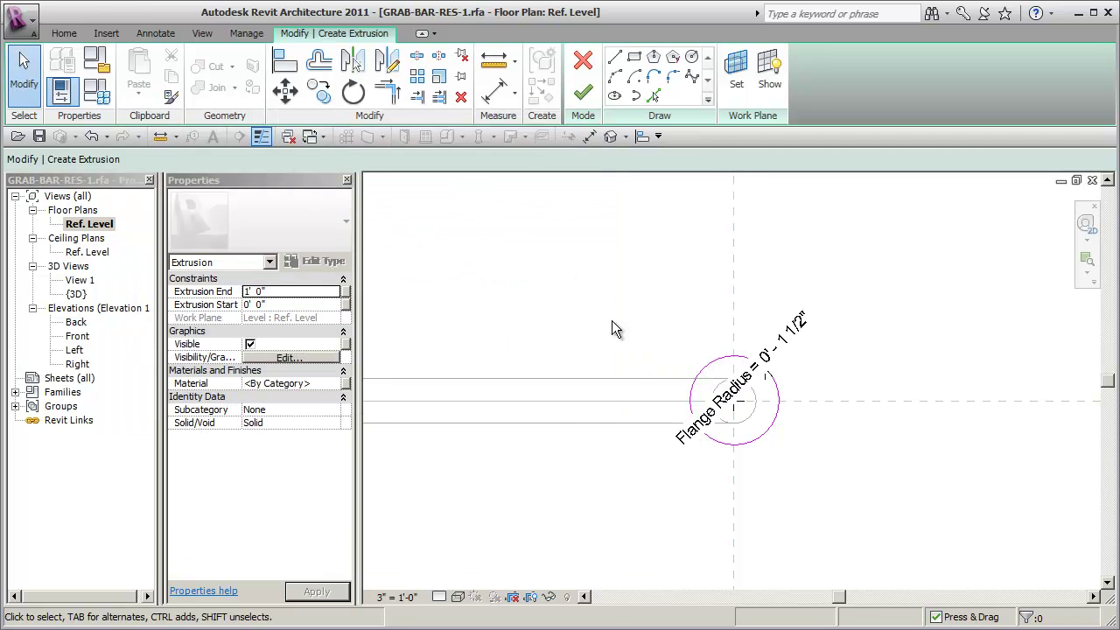
Associate the flange sketch's Extrusion End with the Flange Thickness family parameter.
click(347, 295)
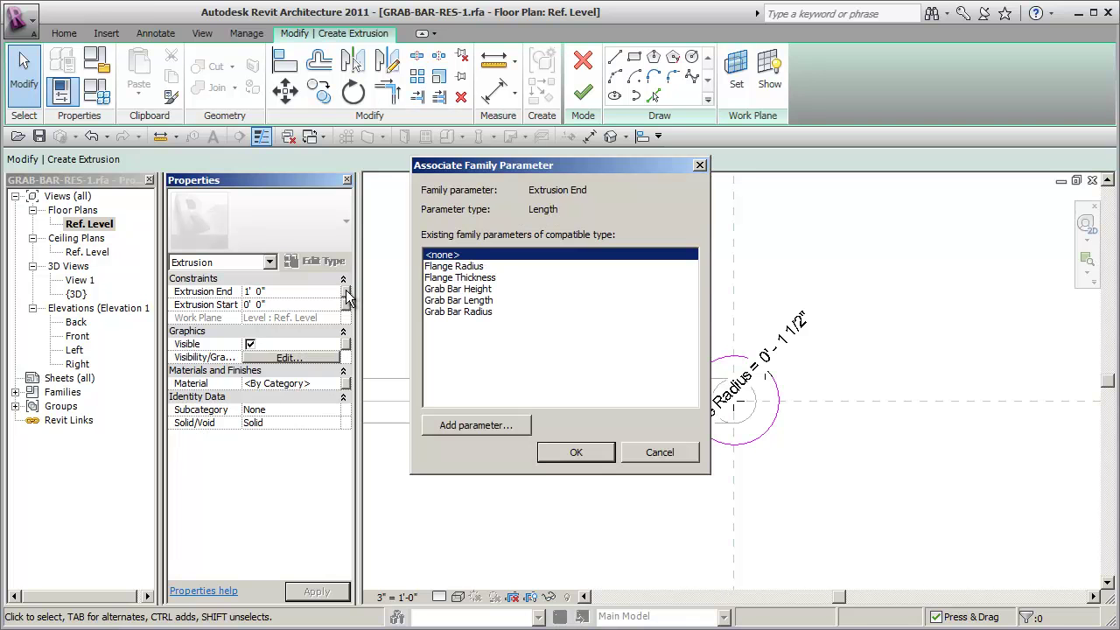
click(486, 279)
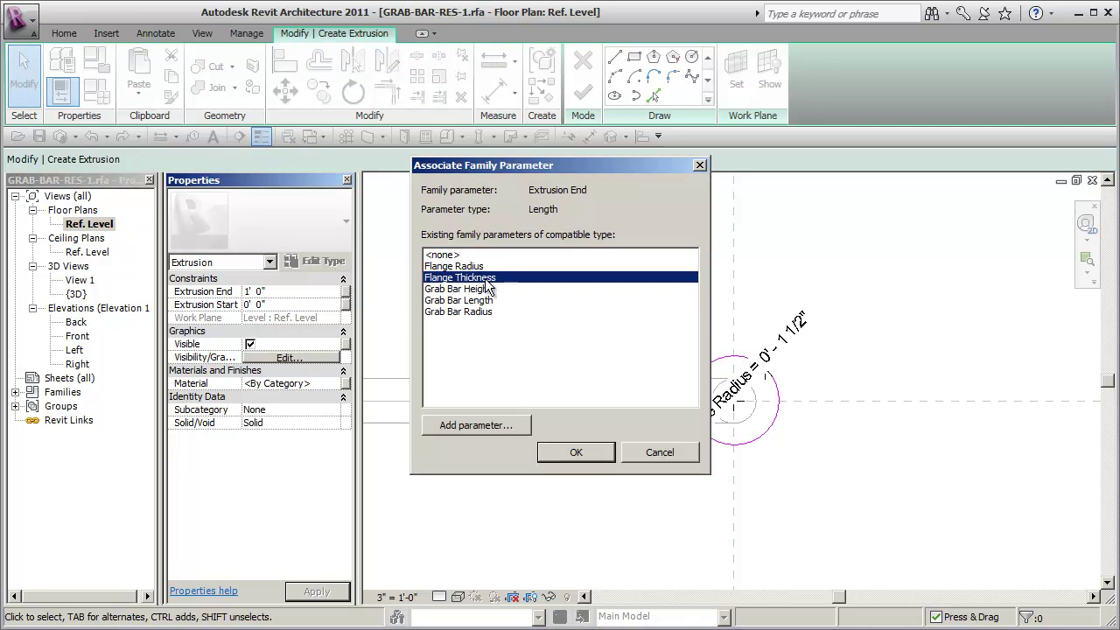
click(578, 453)
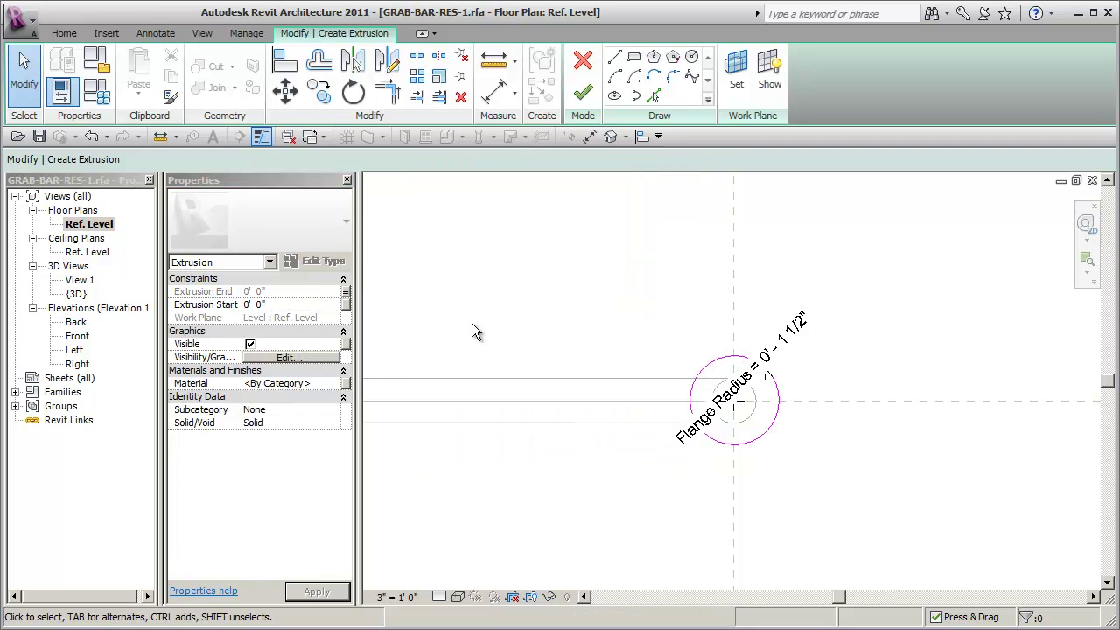
Set Flange Thickness to .5" in the family types, then apply and accept the change.
click(96, 66)
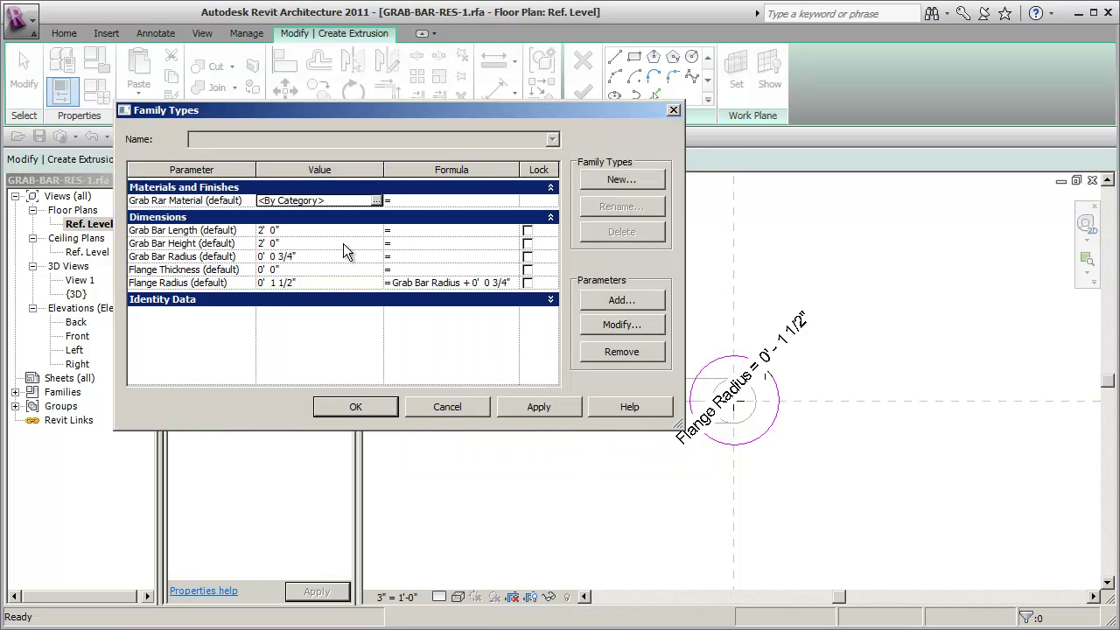
click(267, 270)
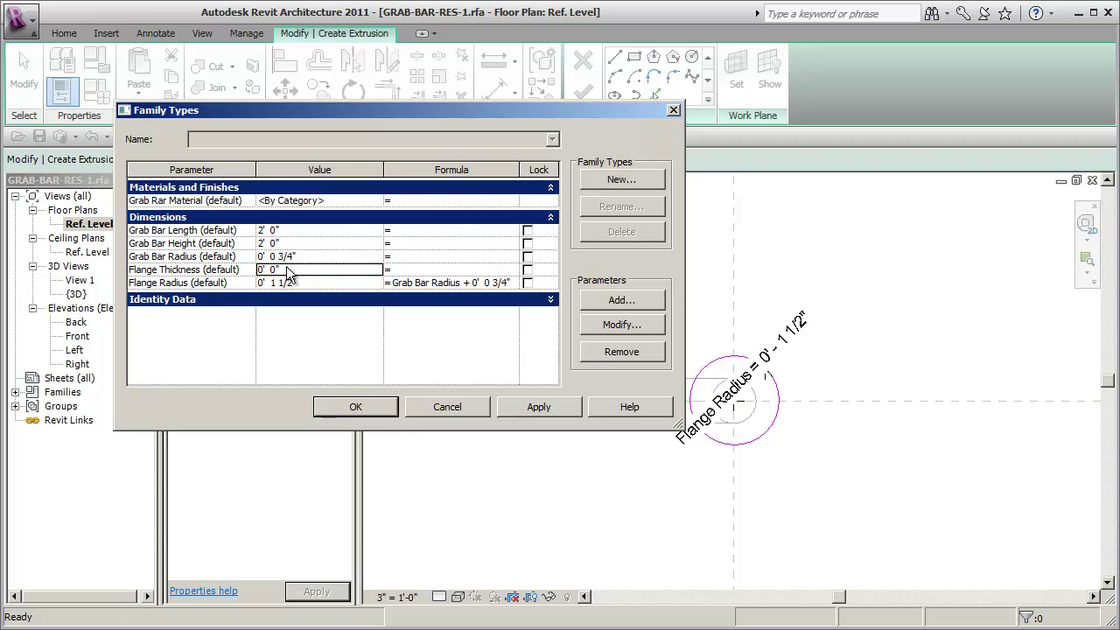
text(.5")
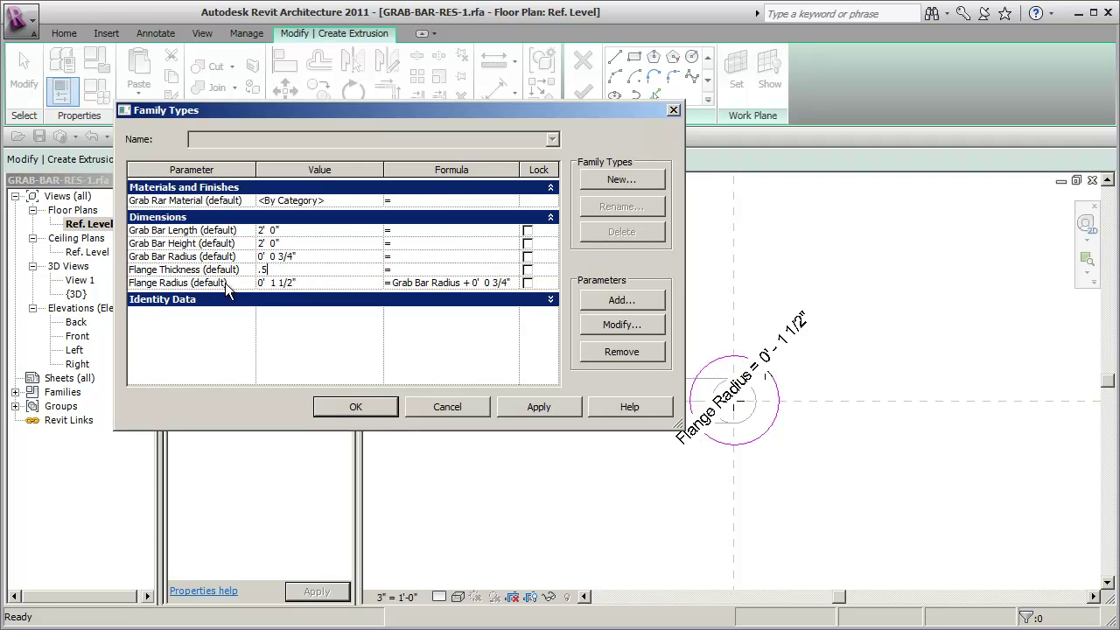
key(Tab)
click(547, 408)
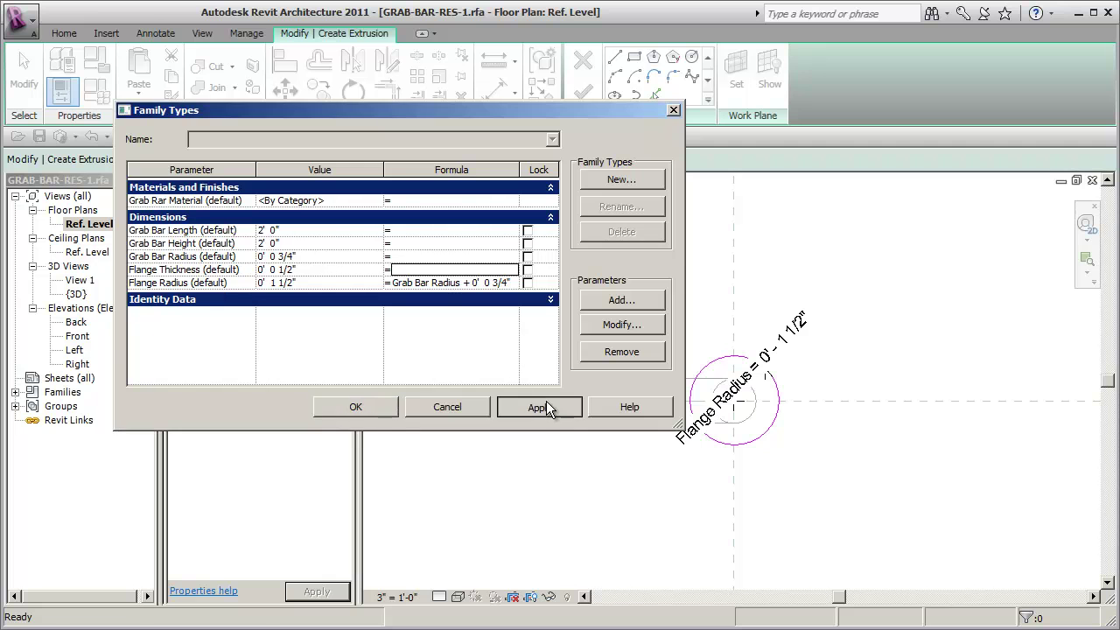
click(368, 404)
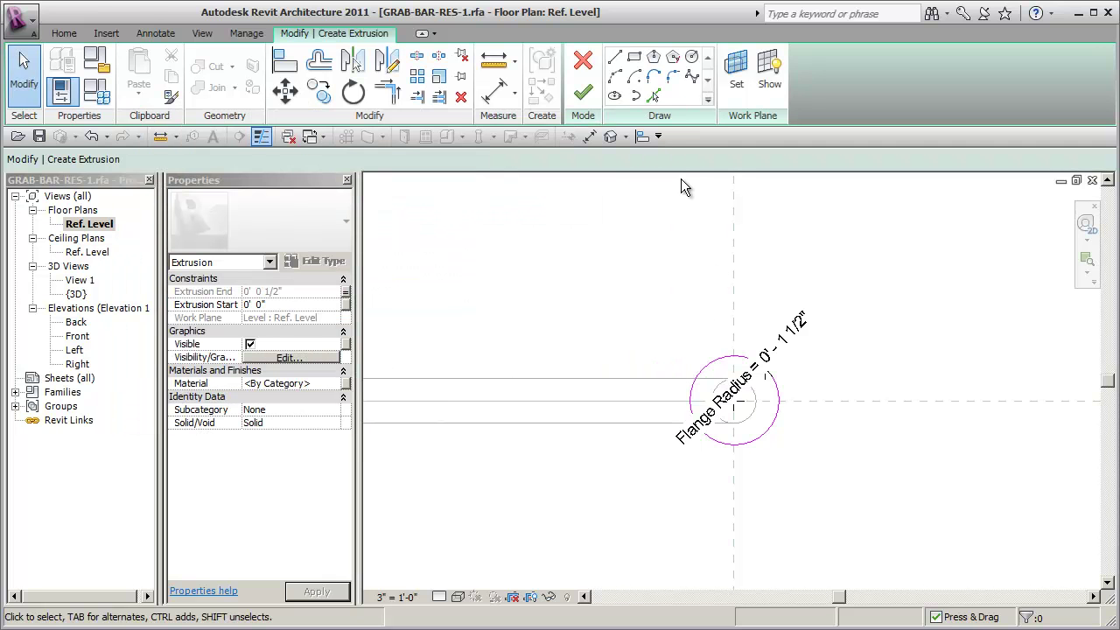
Switch to the default 3D view and finish the flange extrusion at the foot of the grab bar.
click(611, 137)
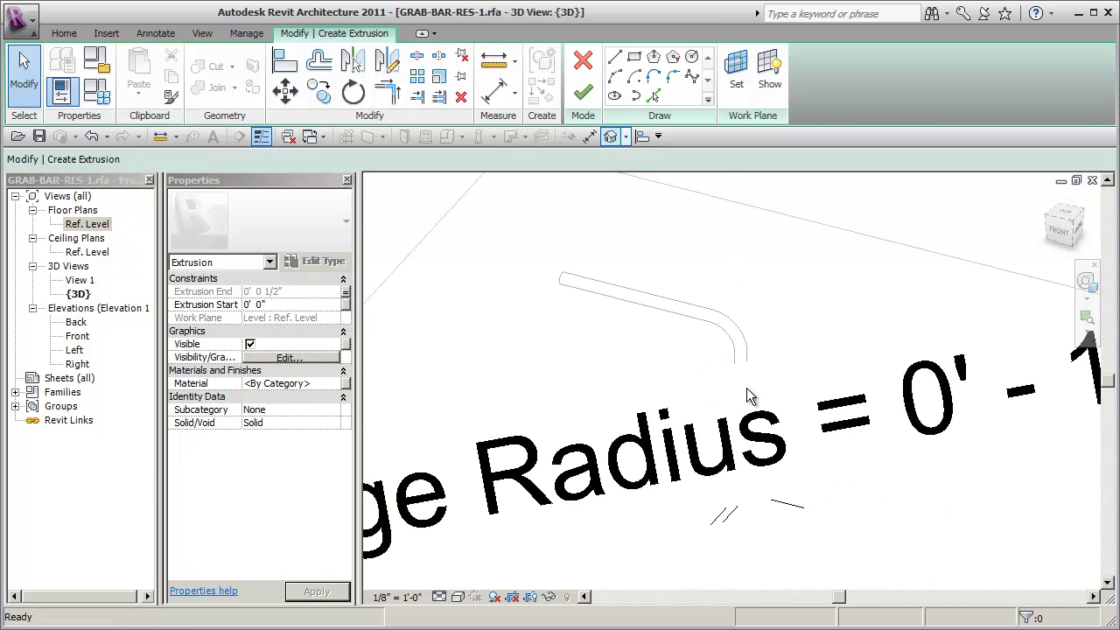
shift+middle_drag(787, 461, 759, 402)
click(760, 402)
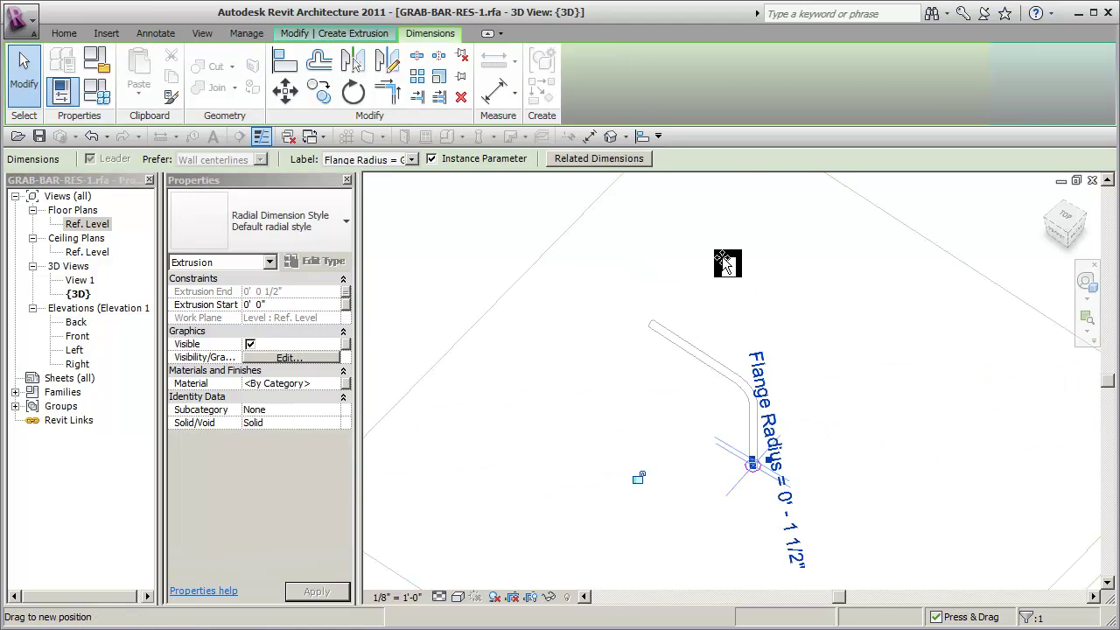
click(834, 504)
scroll(823, 502, up, 5)
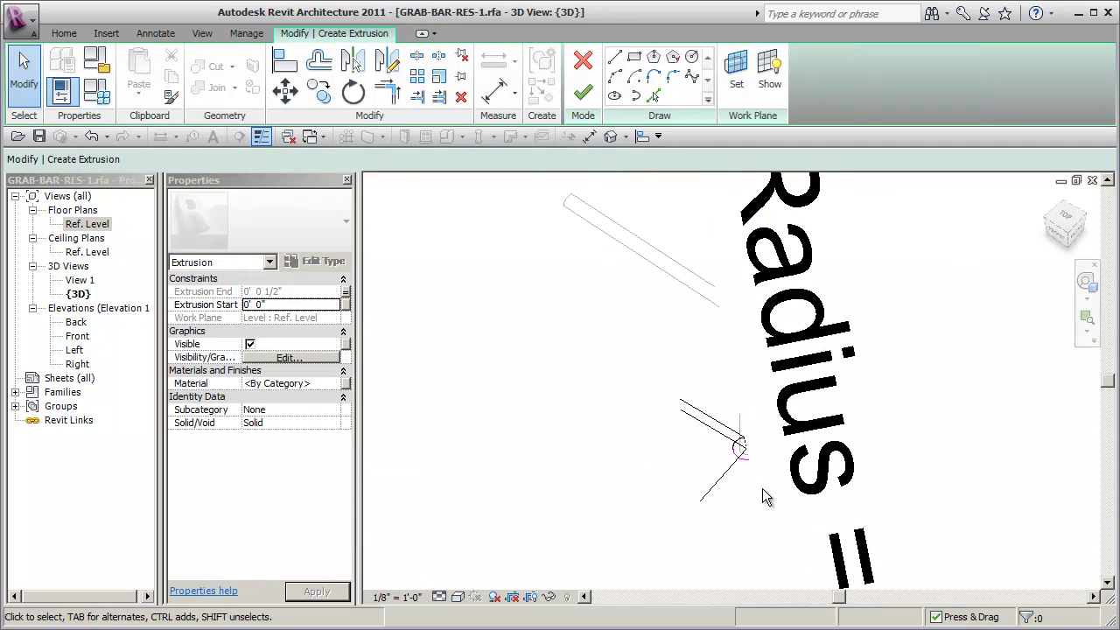
click(583, 91)
click(749, 531)
shift+middle_drag(760, 488, 759, 452)
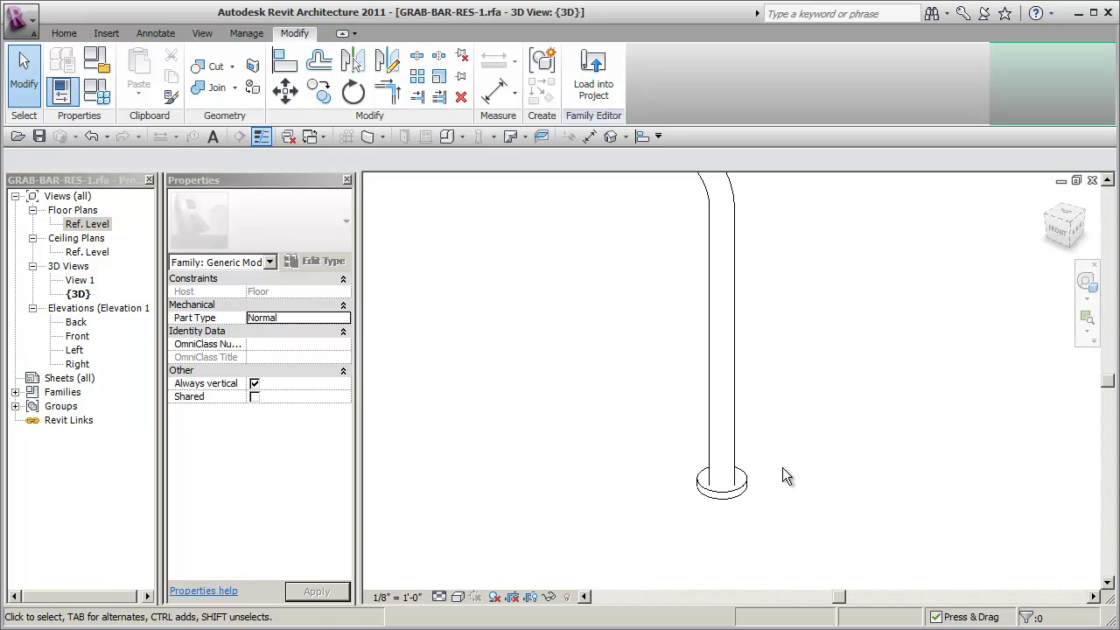
Join the geometry of the vertical grab bar with the round flange at its base.
middle_drag(783, 467, 800, 479)
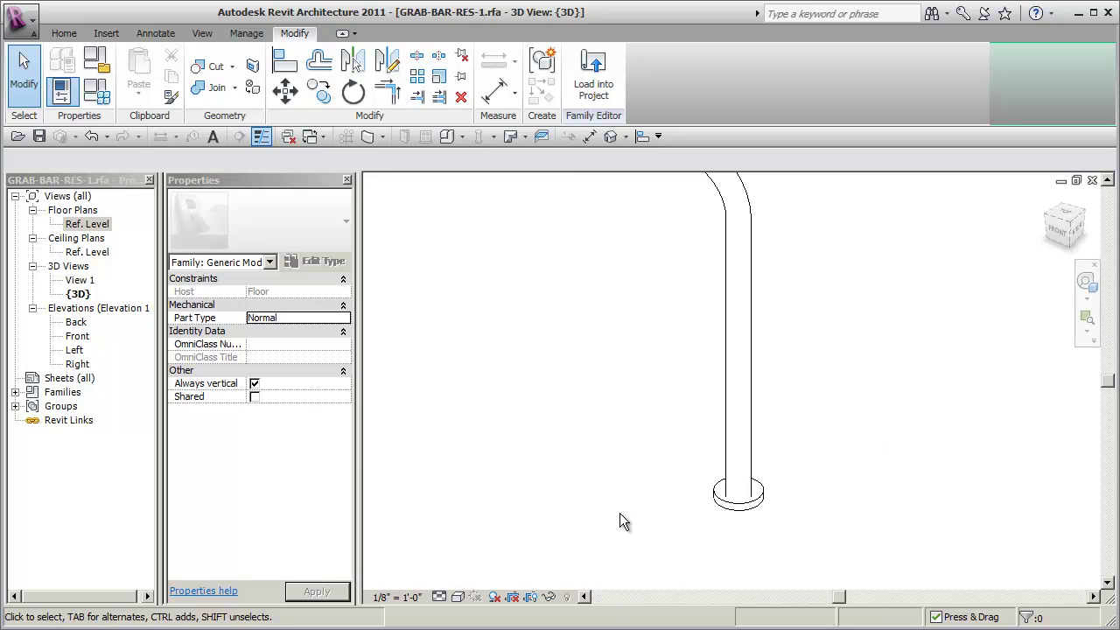
scroll(736, 499, up, 2)
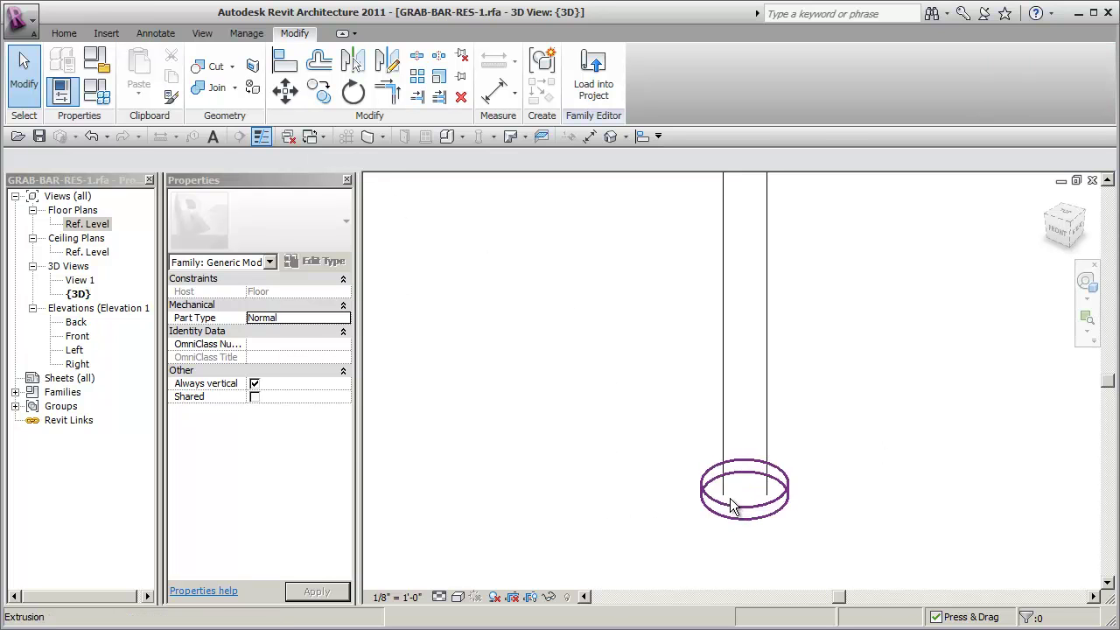
click(214, 88)
click(723, 276)
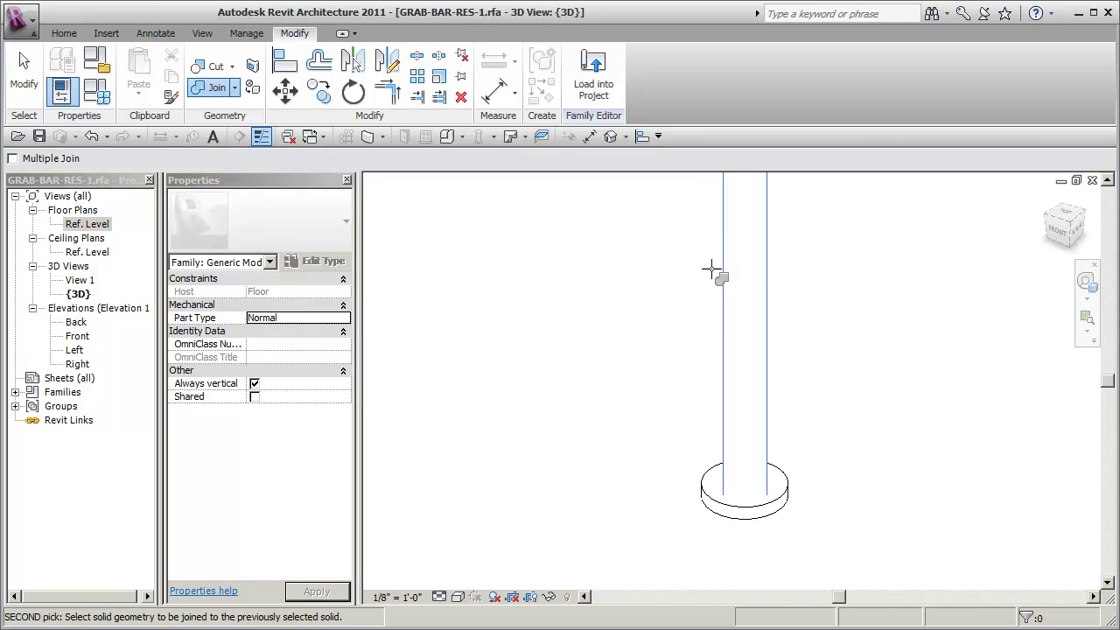
click(703, 484)
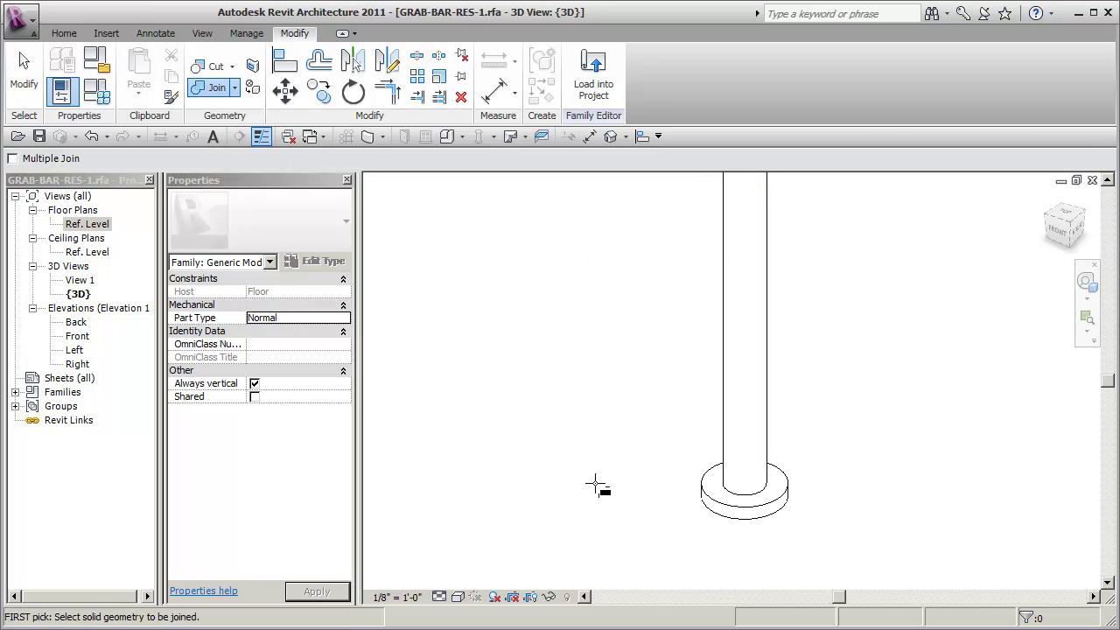
key(Escape)
Test the family with the whole bar in view by setting Grab Bar Radius to 2" and applying it.
scroll(583, 470, down, 4)
middle_drag(583, 470, 801, 495)
shift+middle_drag(611, 451, 578, 389)
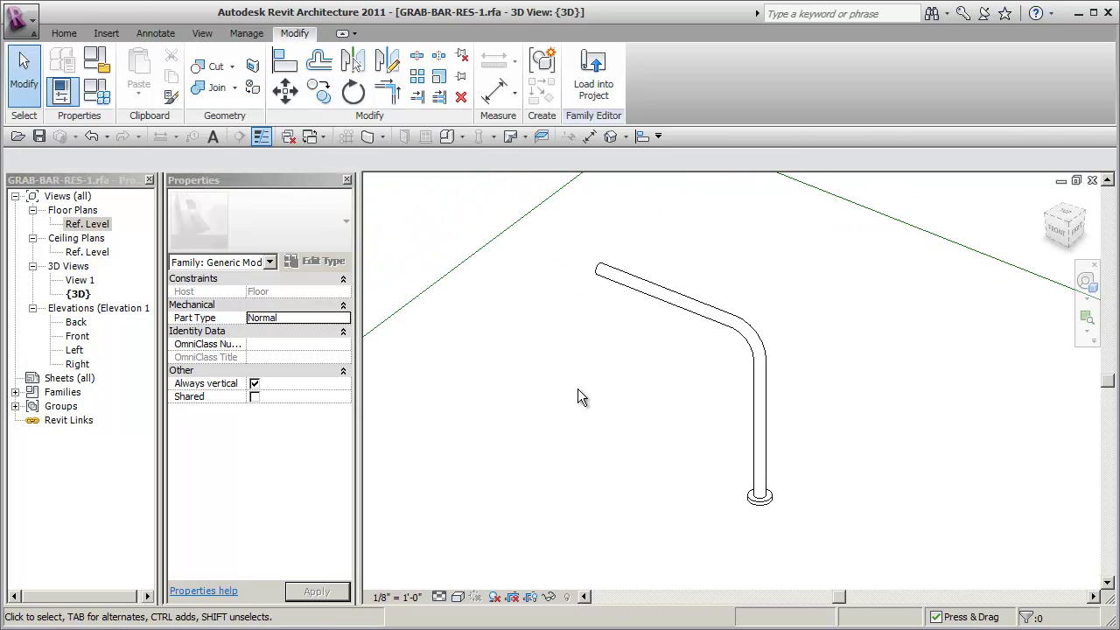
click(97, 91)
drag(383, 117, 291, 118)
click(197, 287)
drag(208, 286, 165, 273)
click(225, 272)
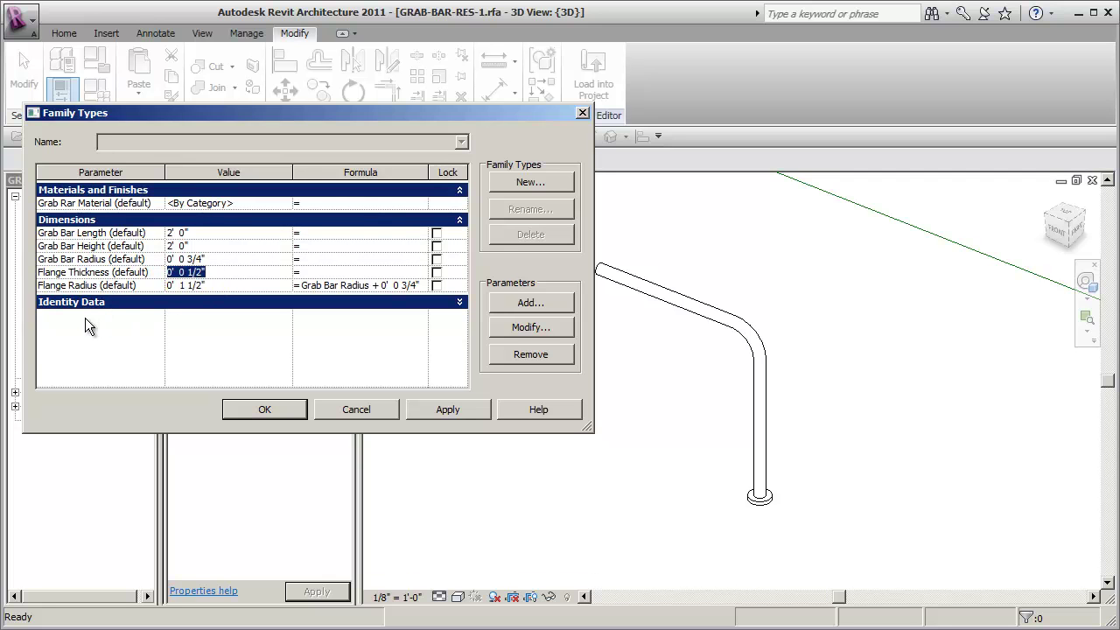
click(219, 260)
drag(214, 260, 127, 261)
text(2)
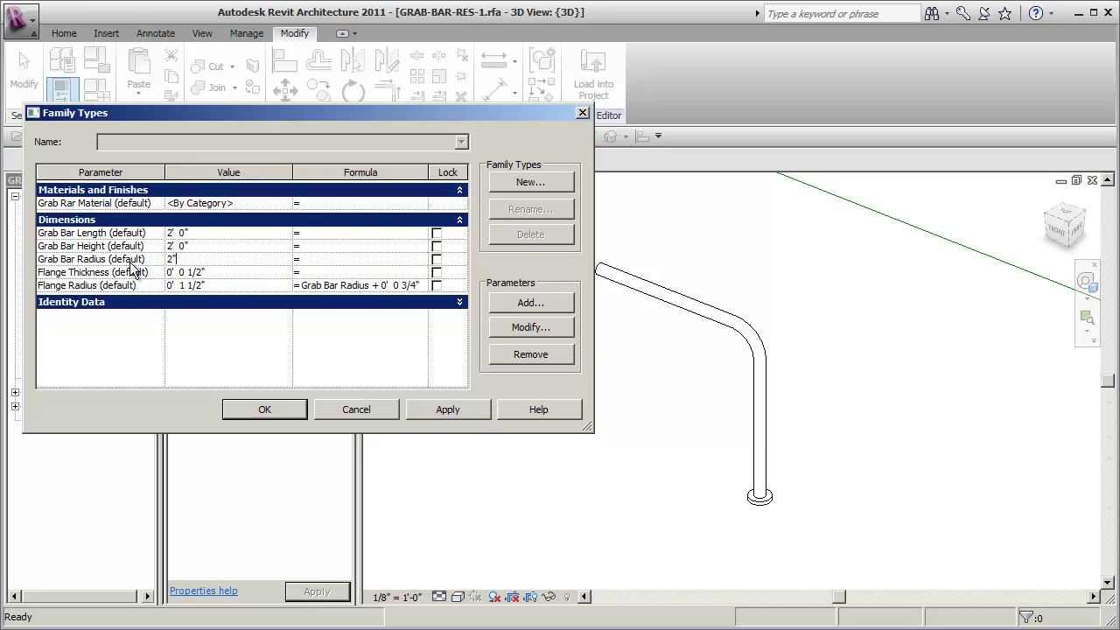
click(460, 411)
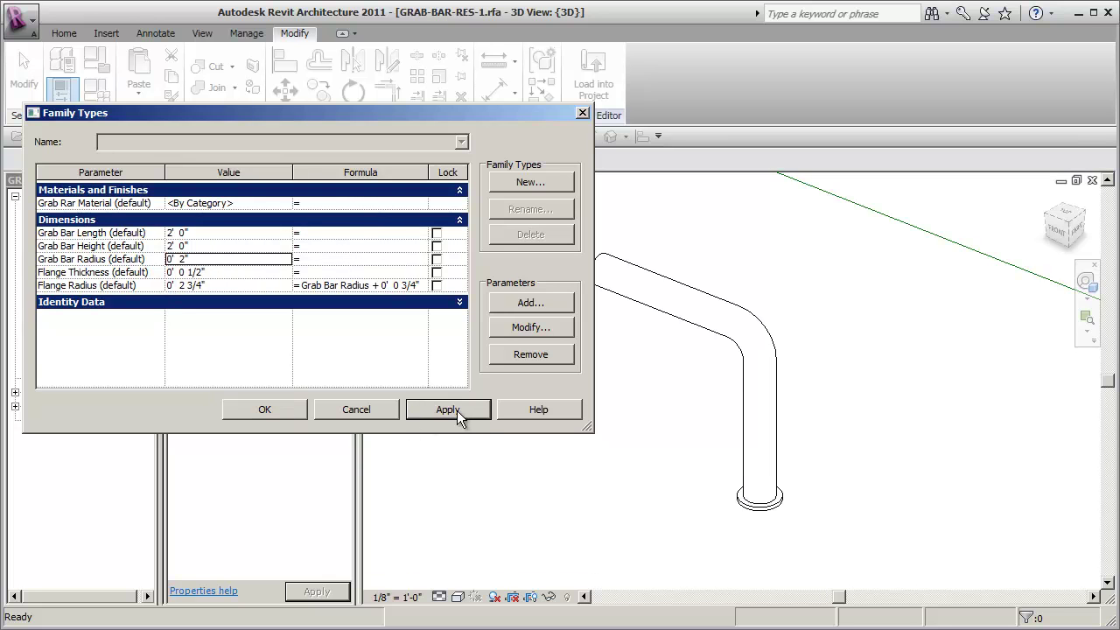
Set Grab Bar Radius back to .75" in the family types and apply it.
click(225, 259)
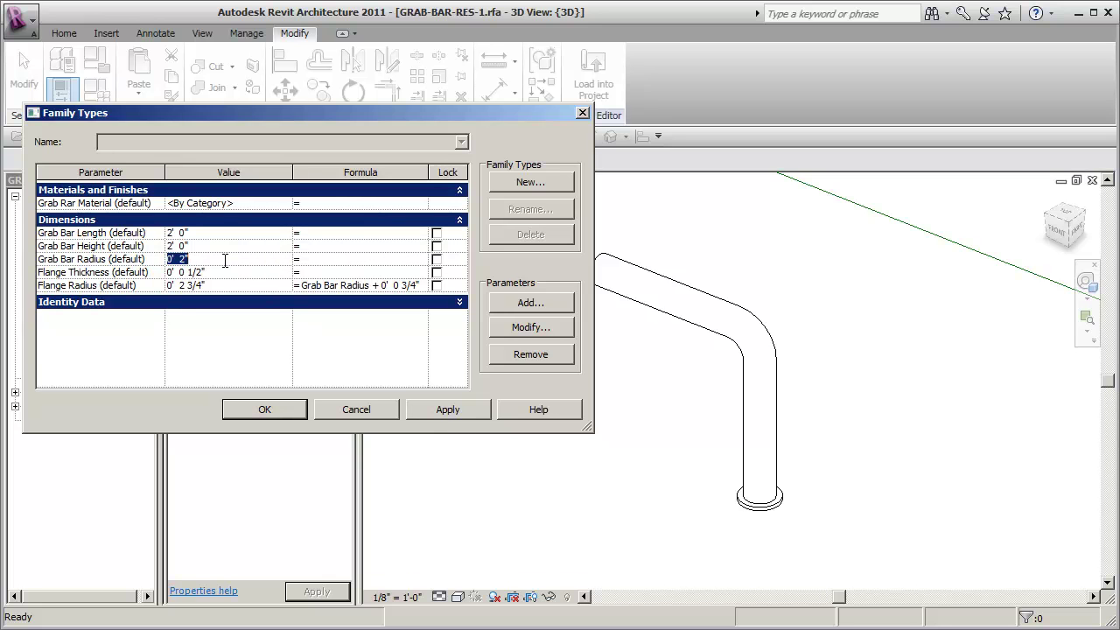
text(.75)
key(Tab)
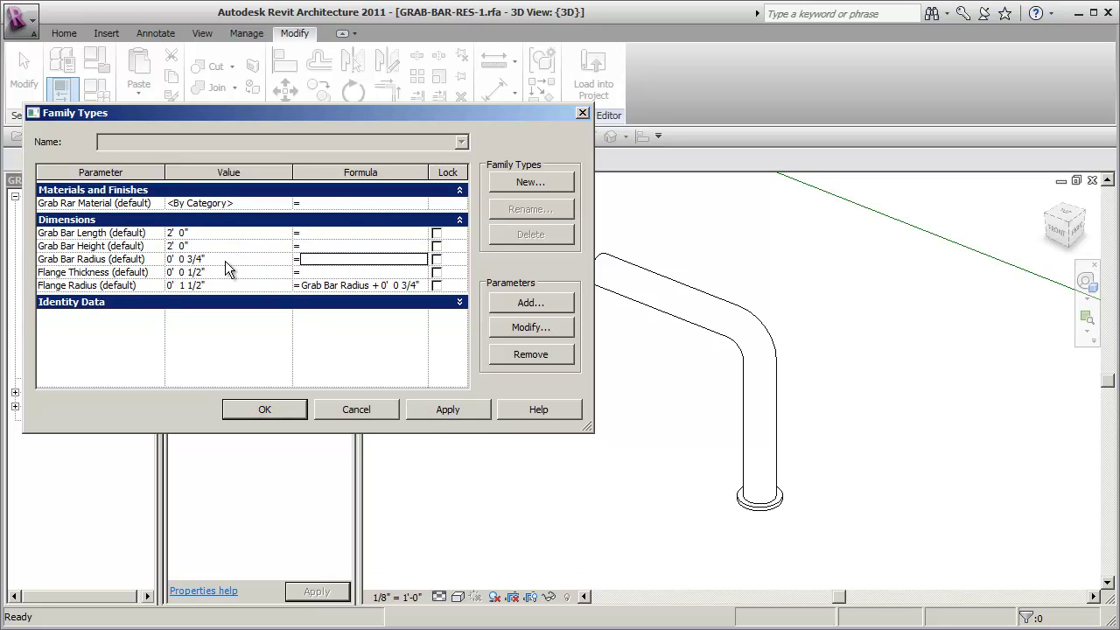
click(464, 415)
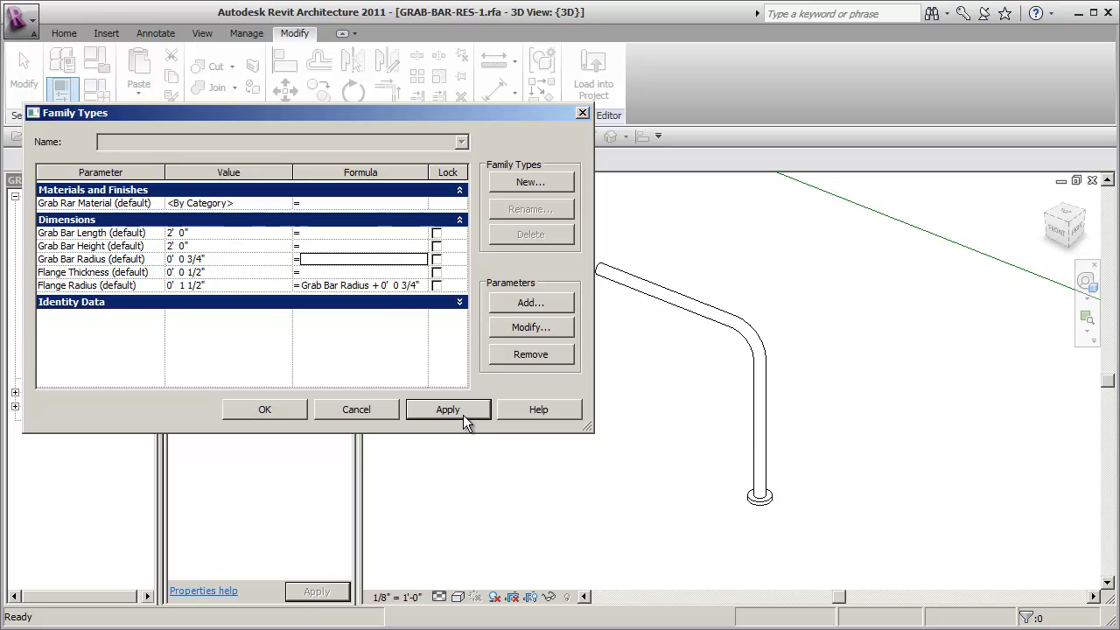
Test the flange by setting Flange Thickness to 3" and applying it.
click(211, 270)
text(1/4)
key(Tab)
click(444, 415)
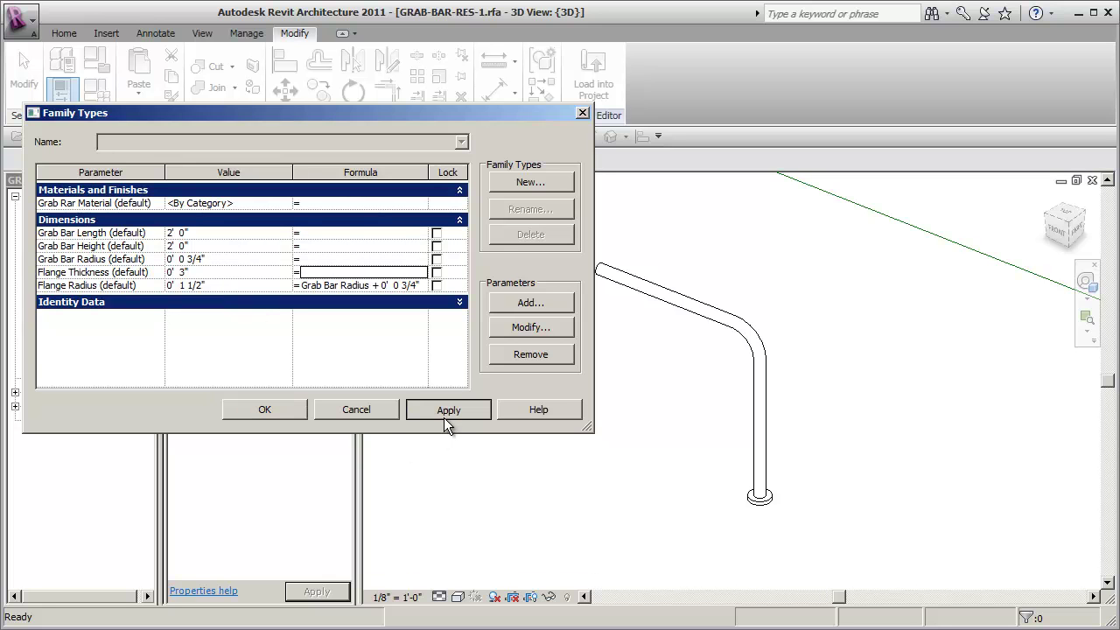
Set Flange Thickness back to .5", apply it and close the family types.
click(224, 272)
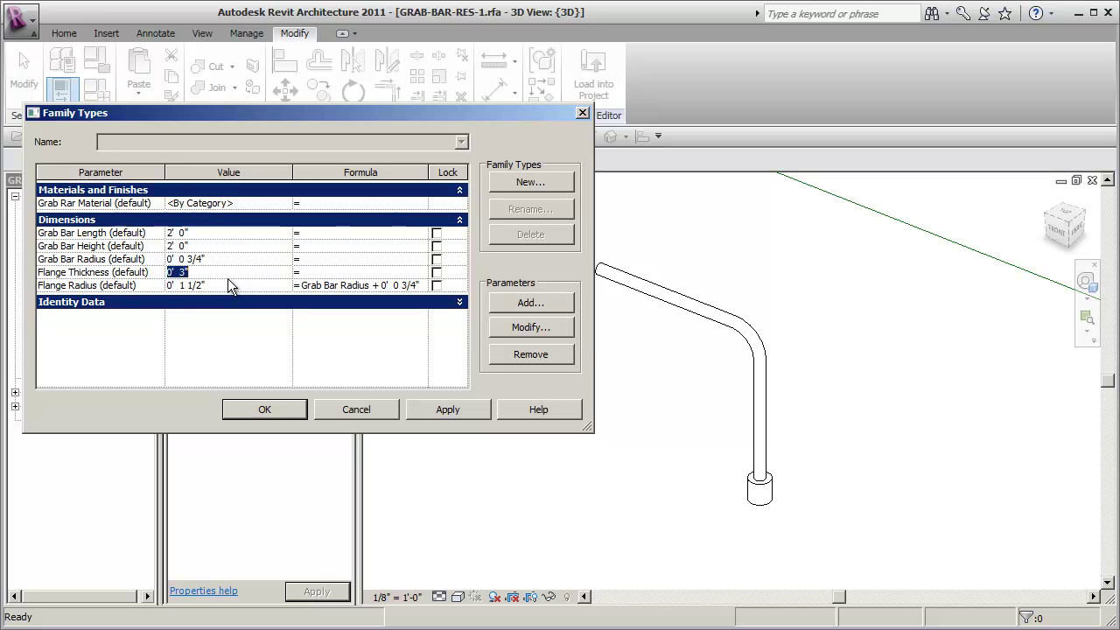
text(.5")
key(Tab)
click(468, 417)
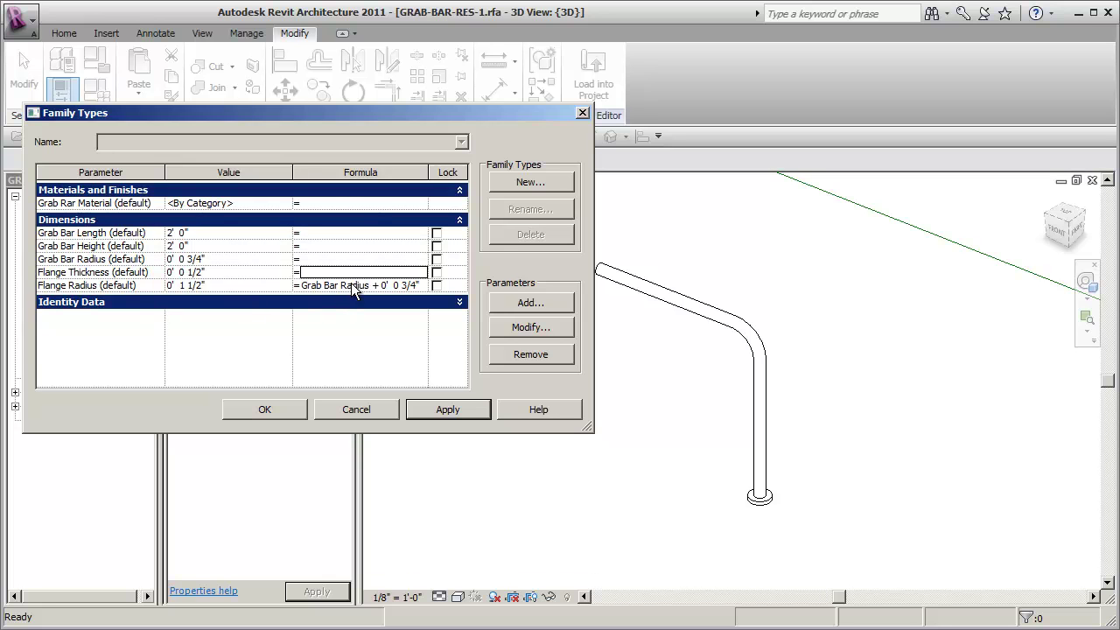
click(201, 235)
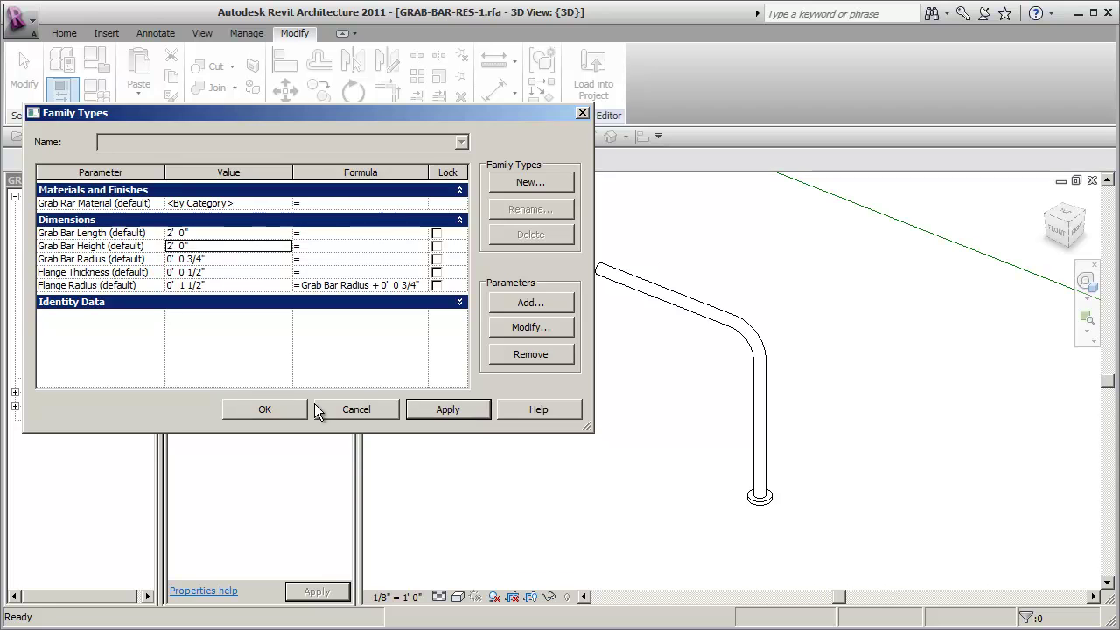
click(359, 411)
Save the grab bar family and load it into the project.
middle_drag(528, 424, 571, 423)
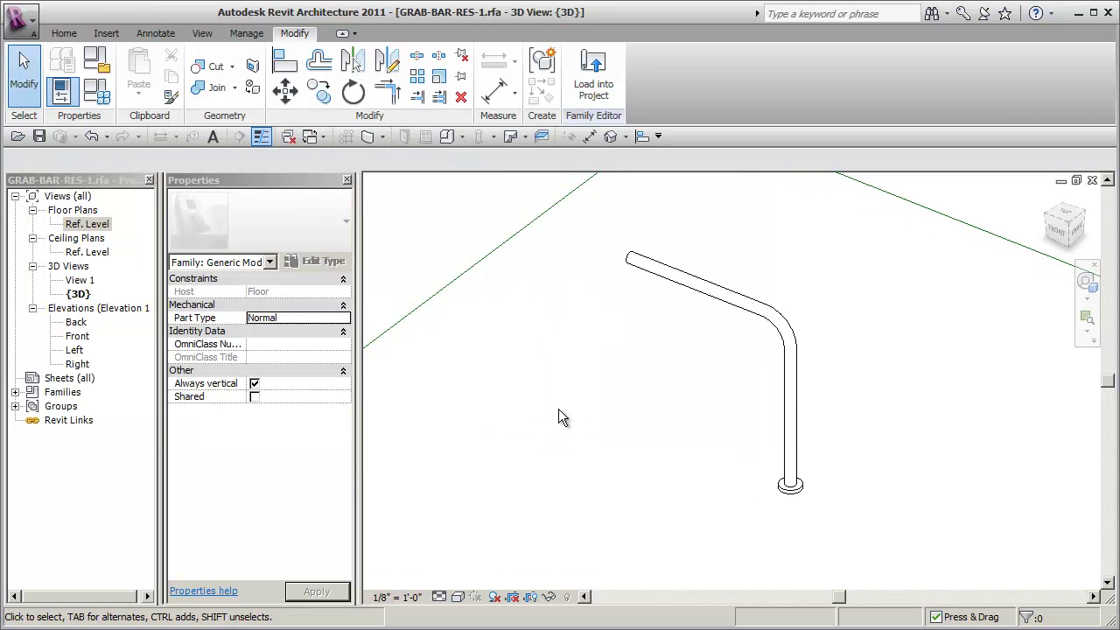
click(38, 137)
click(593, 77)
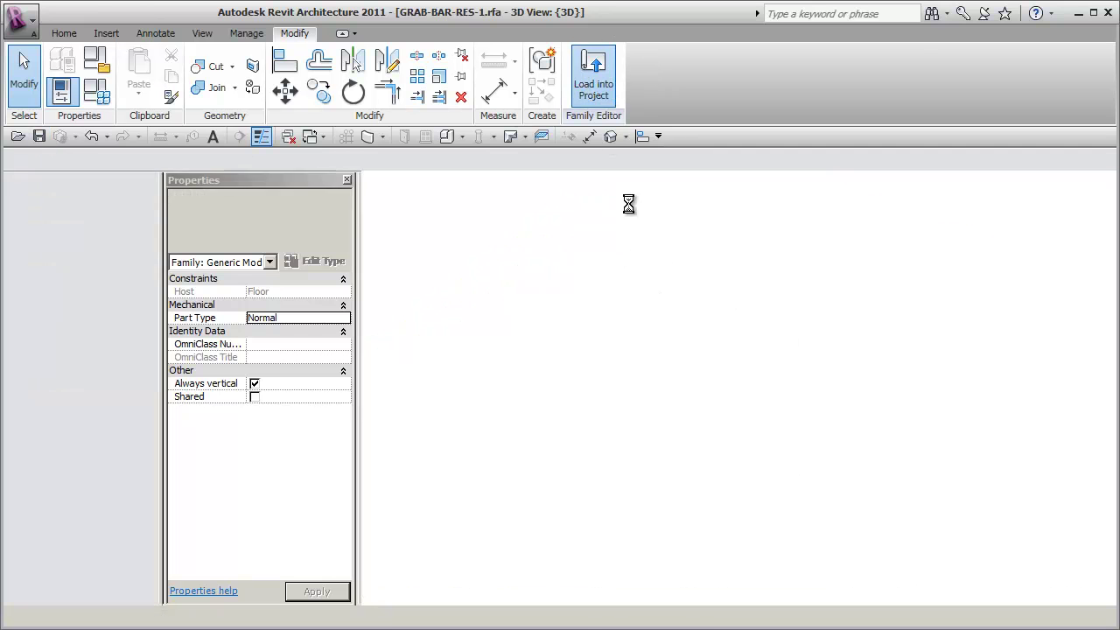
click(508, 319)
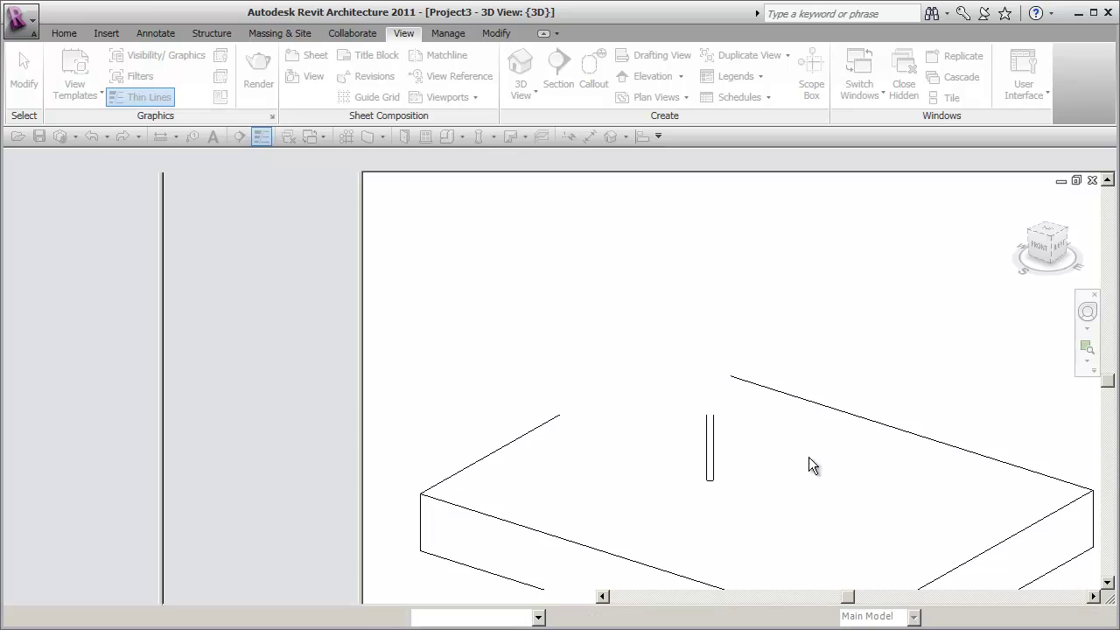
In the project's South elevation, resize the placed grab bar freehand to about 1' 11 5/8" long and 2' 6 1/2" high.
shift+middle_drag(767, 470, 585, 454)
double_click(78, 364)
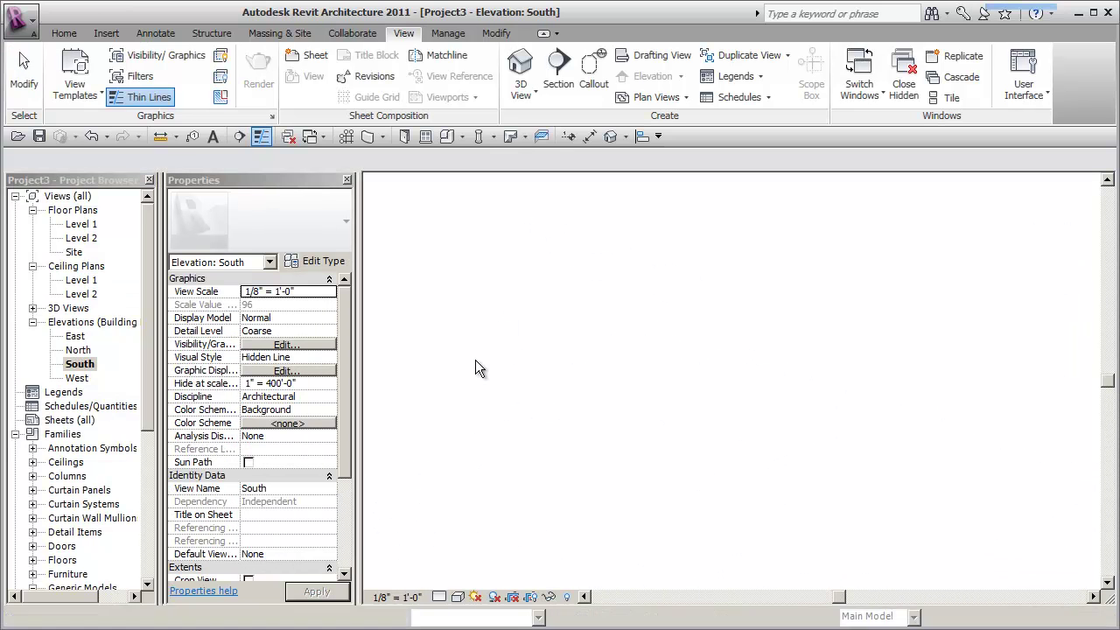
scroll(705, 396, up, 6)
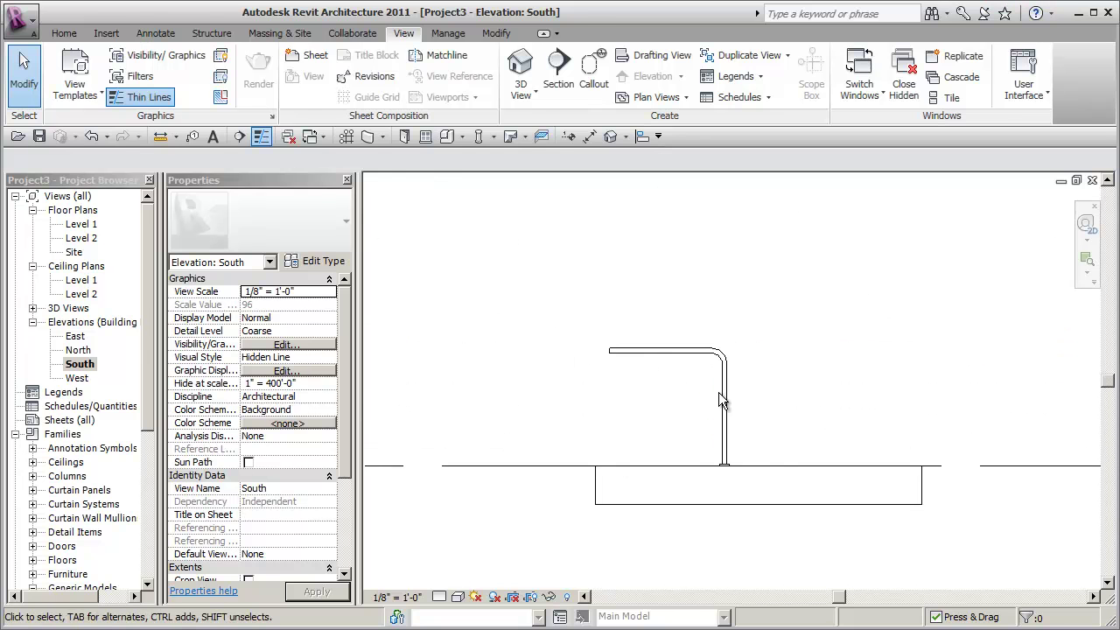
click(638, 321)
drag(638, 320, 671, 393)
drag(527, 440, 593, 437)
middle_drag(856, 468, 851, 405)
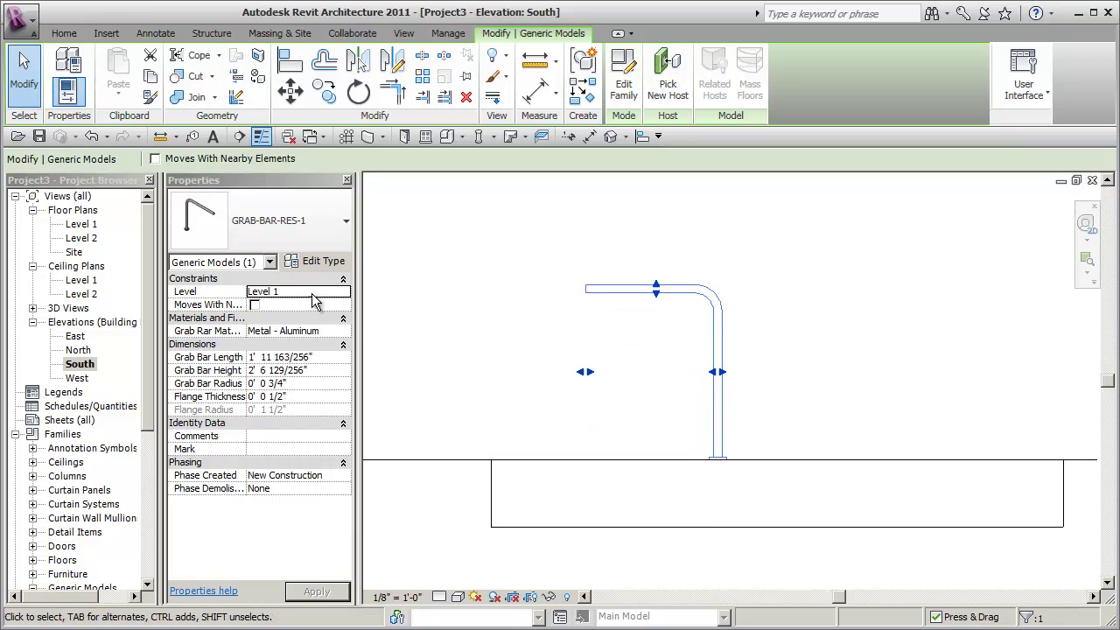
Set the placed grab bar's Grab Bar Radius to 1.5" and apply it to the instance.
click(289, 385)
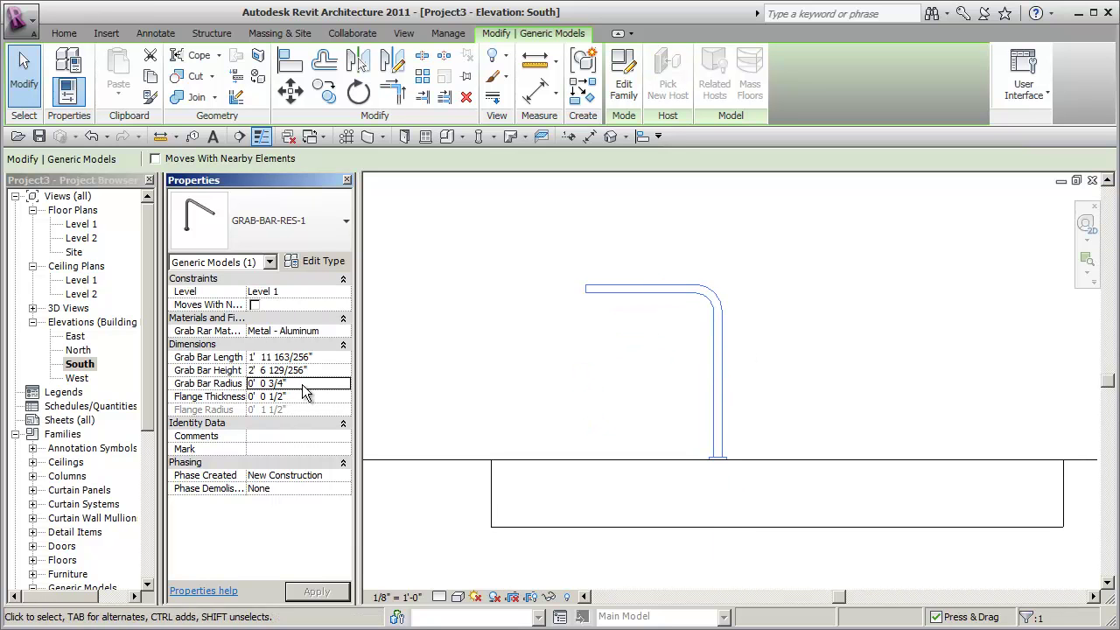
click(221, 385)
text(1.5)
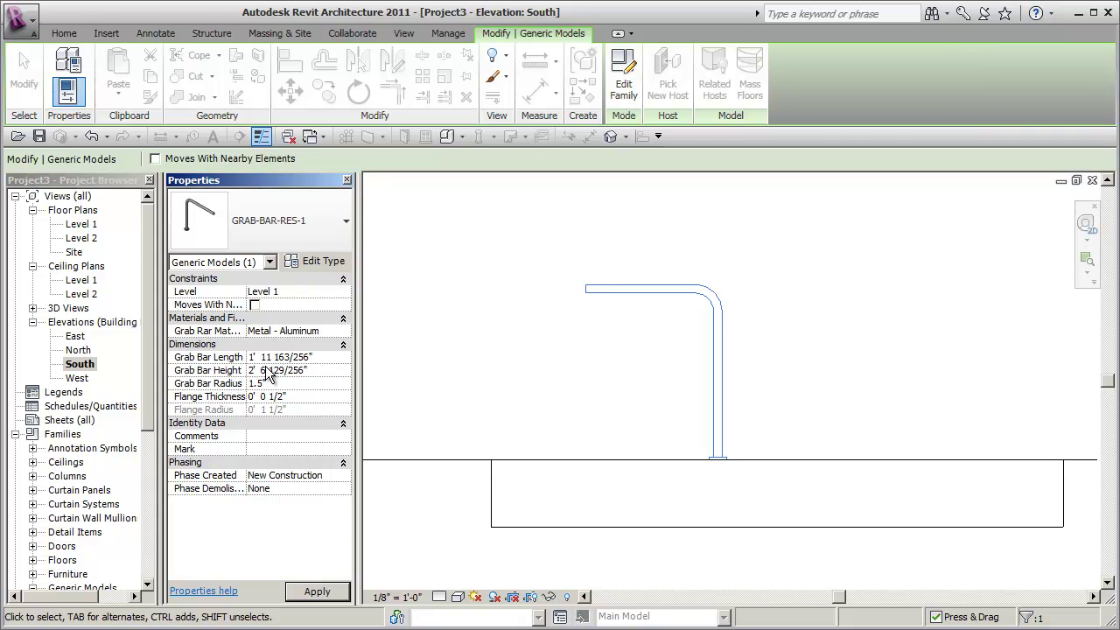
click(461, 385)
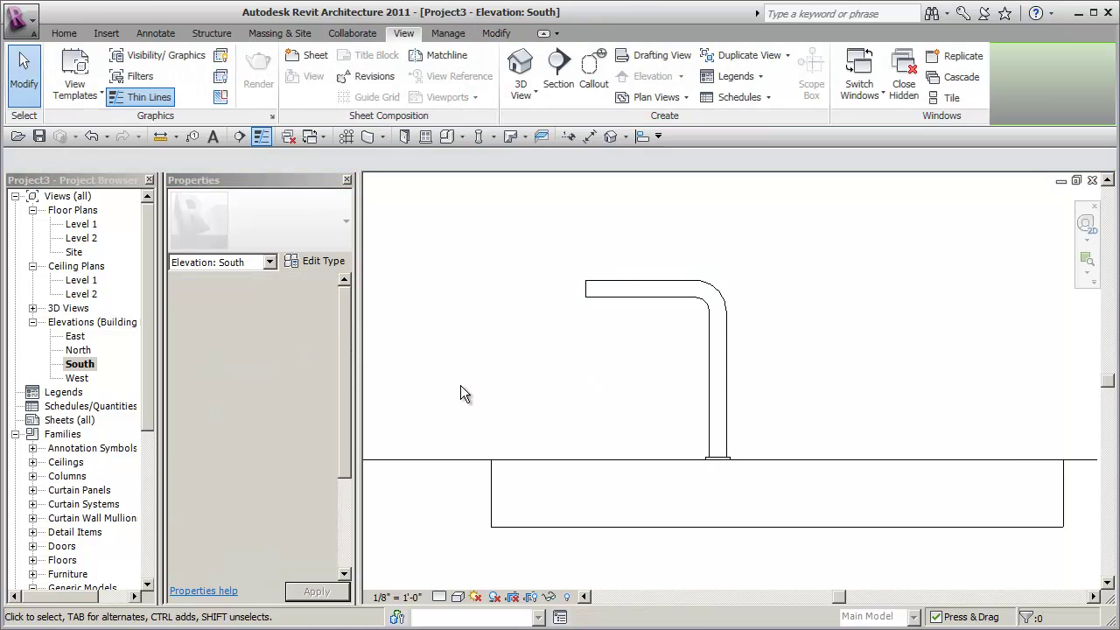
Set the placed grab bar's Flange Thickness to 1" and deselect the bar.
click(618, 294)
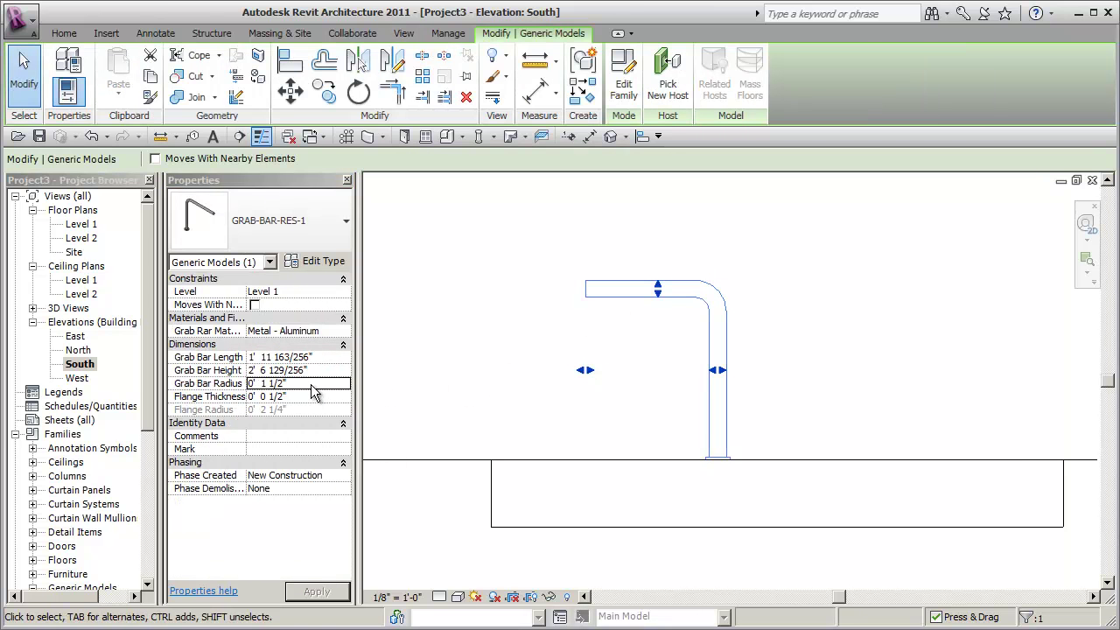
click(298, 397)
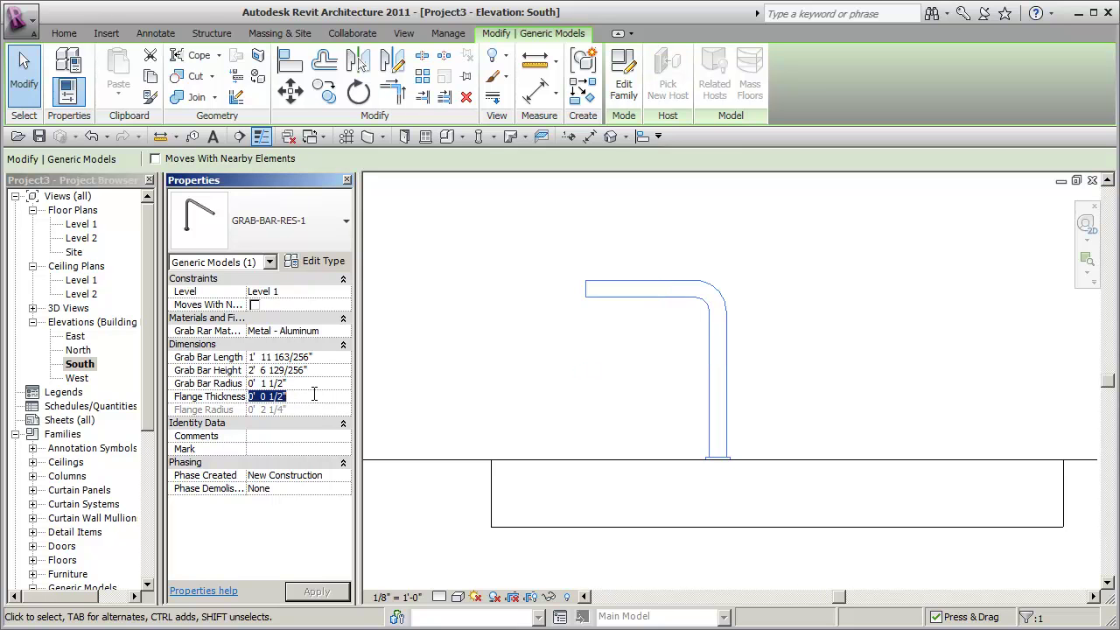
text(1")
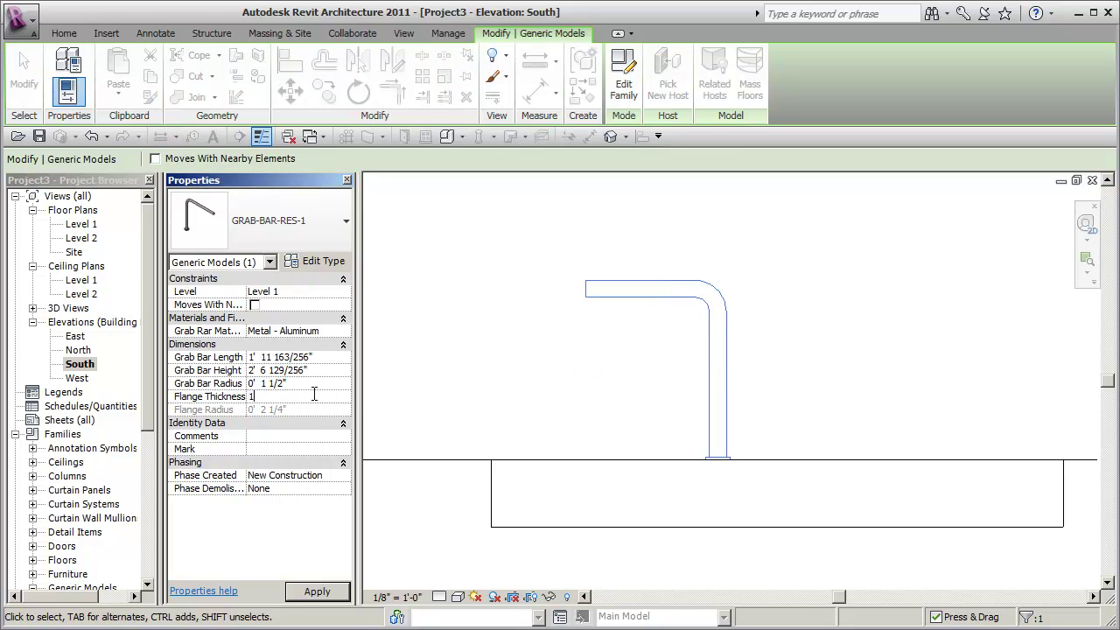
click(784, 383)
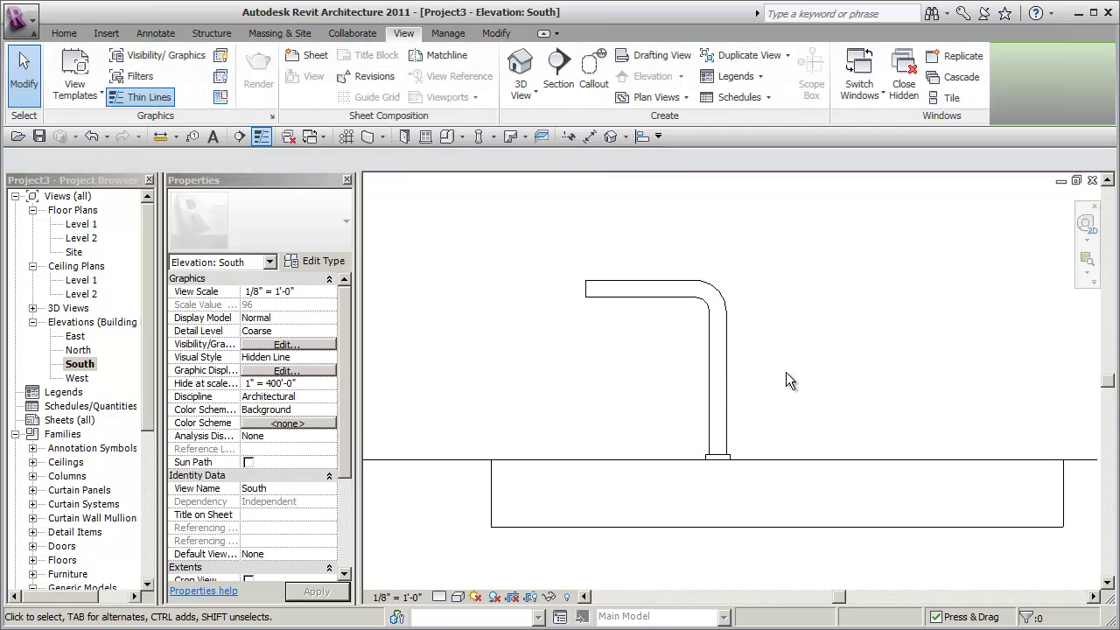
Inspect the placed grab bar in the project's default 3D view and switch to the 3D view of the GRAB-BAR-RES-1.rfa family.
click(611, 137)
shift+middle_drag(630, 376, 756, 377)
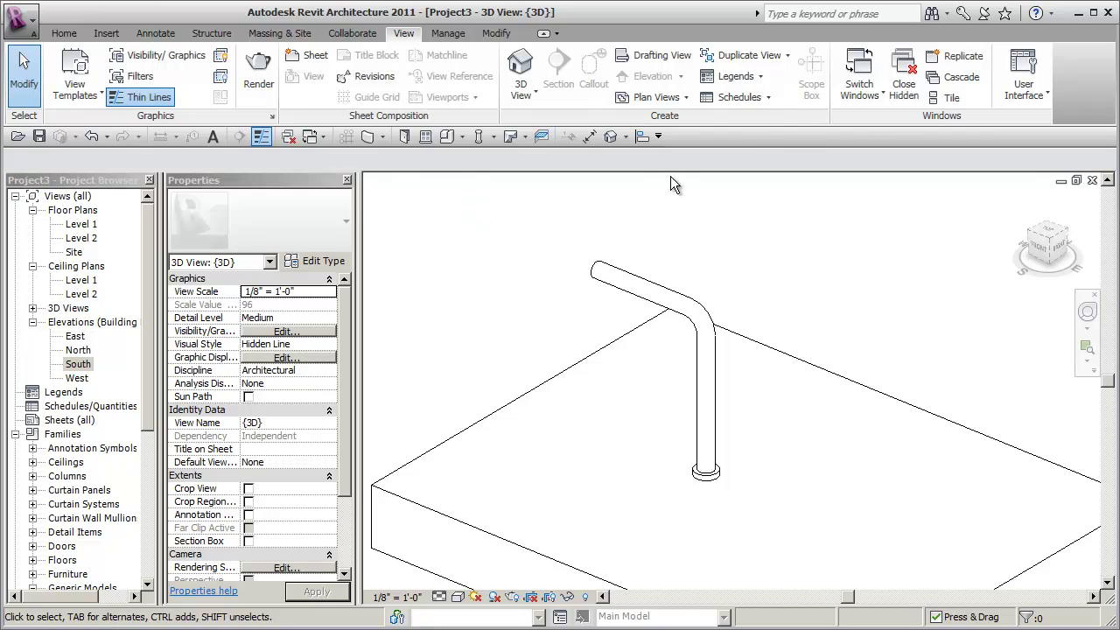
click(873, 92)
click(875, 117)
shift+middle_drag(791, 428, 856, 453)
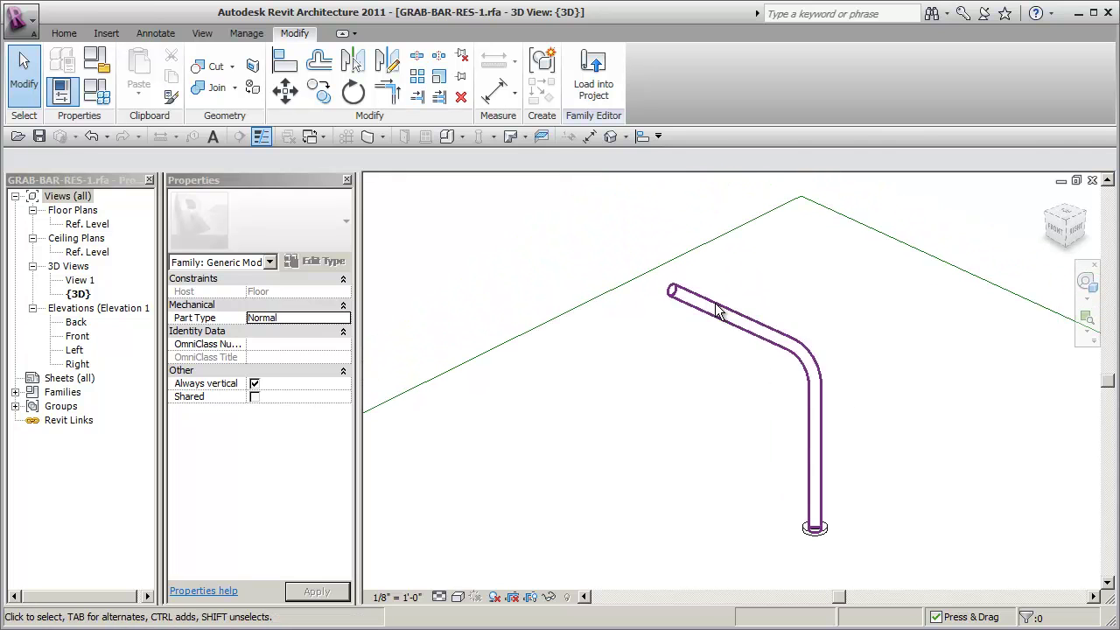
middle_drag(692, 322, 697, 331)
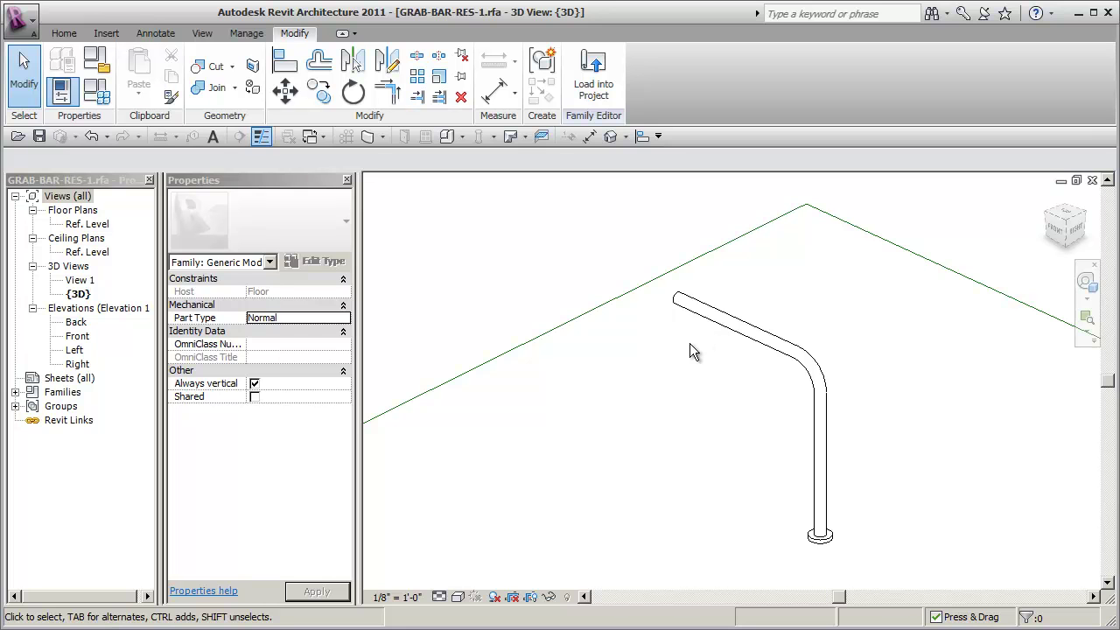